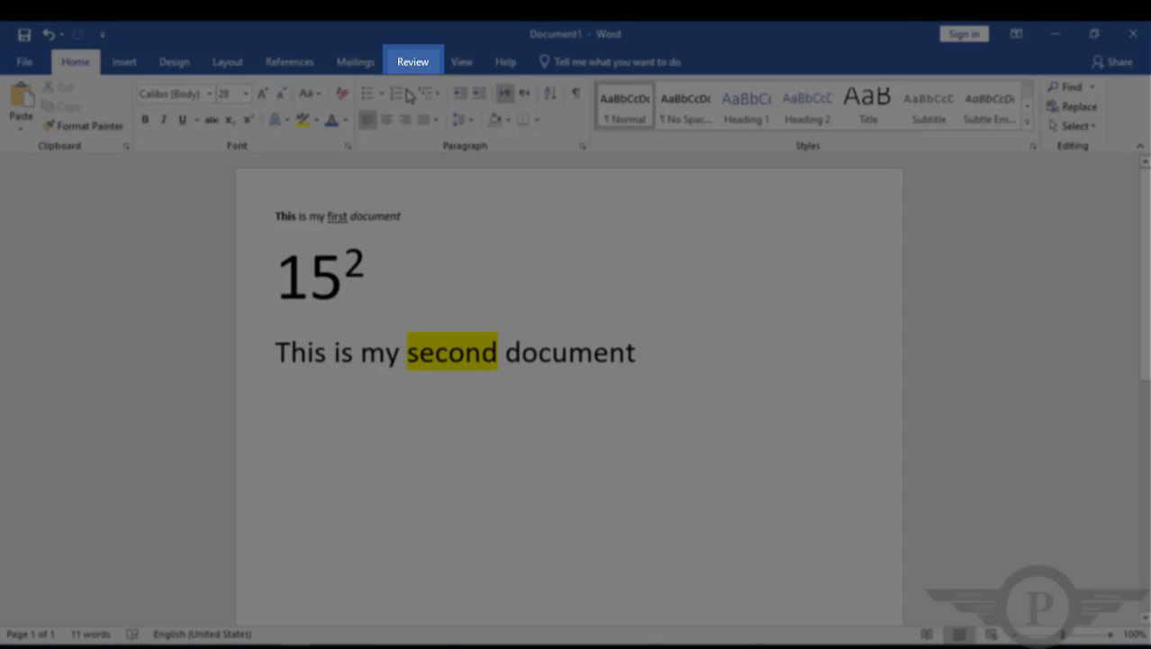
- Add a new line containing the misspelled word "Thiss" below "This is my second document"
left_click(401, 63)
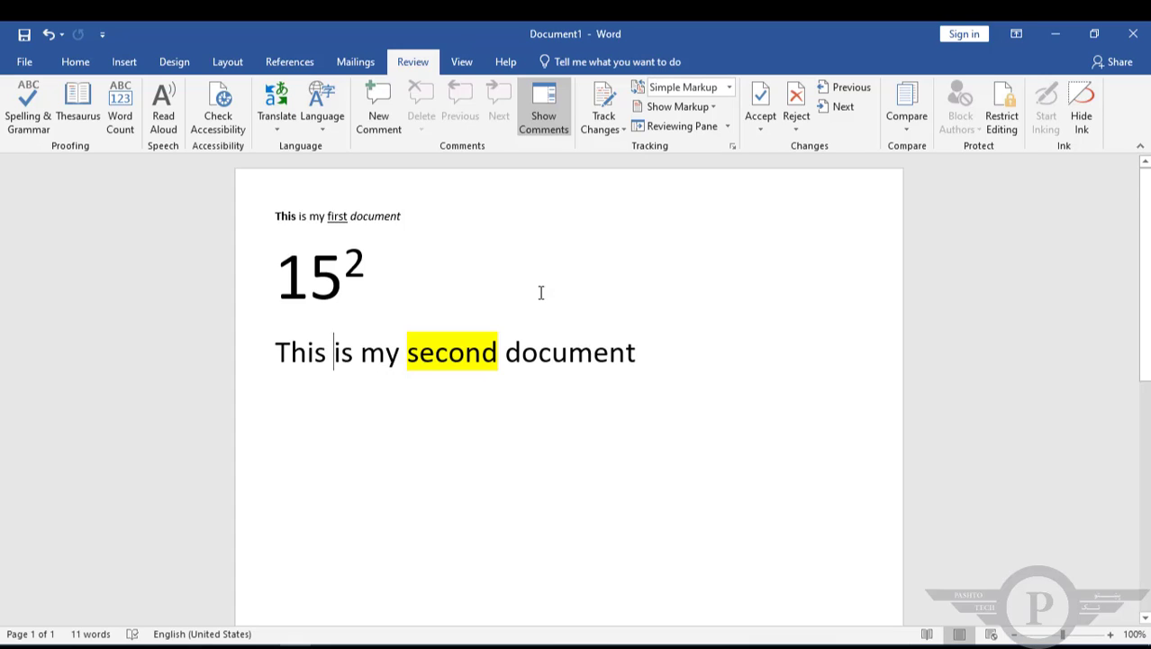
left_click_drag(641, 349, 242, 358)
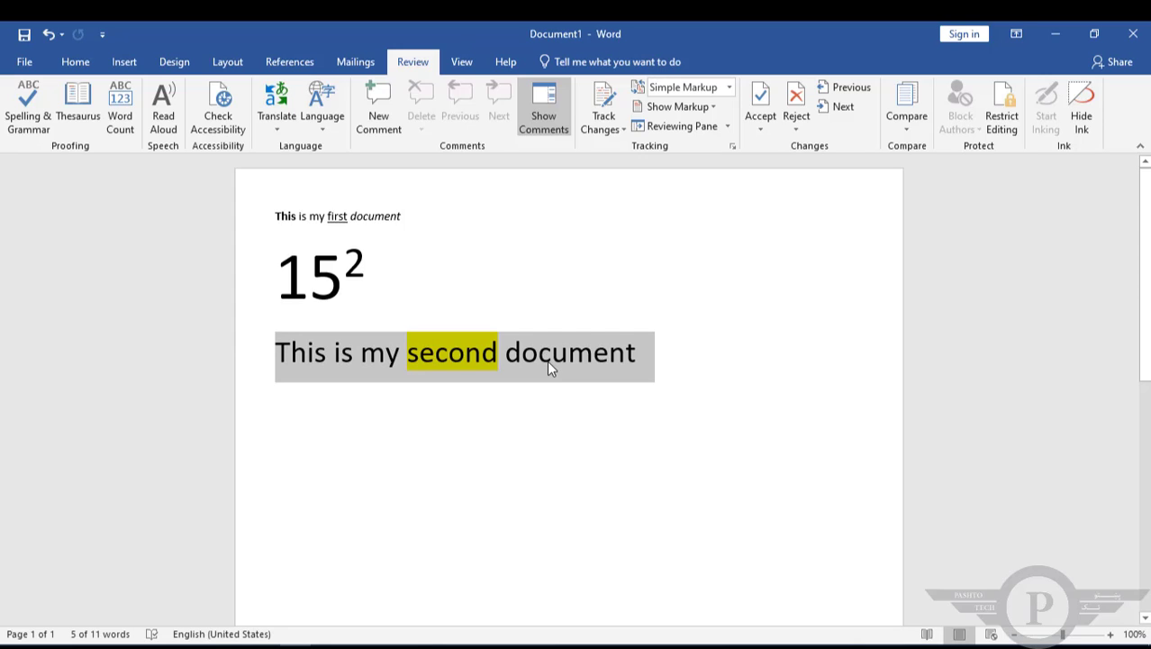
left_click(641, 353)
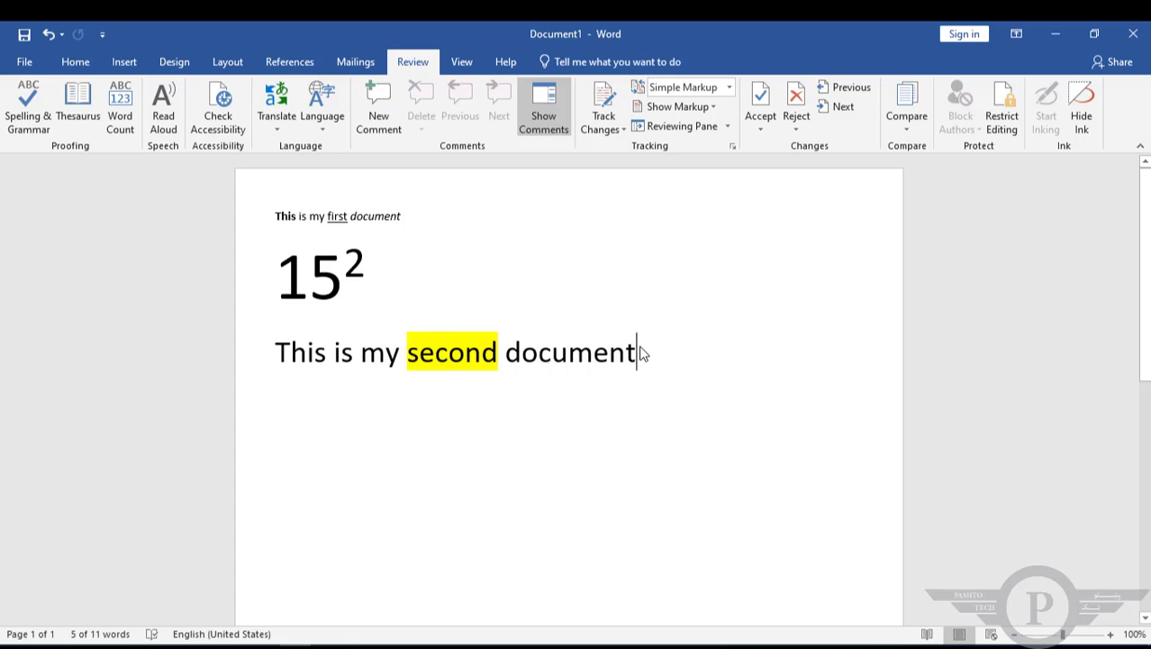
key("Return")
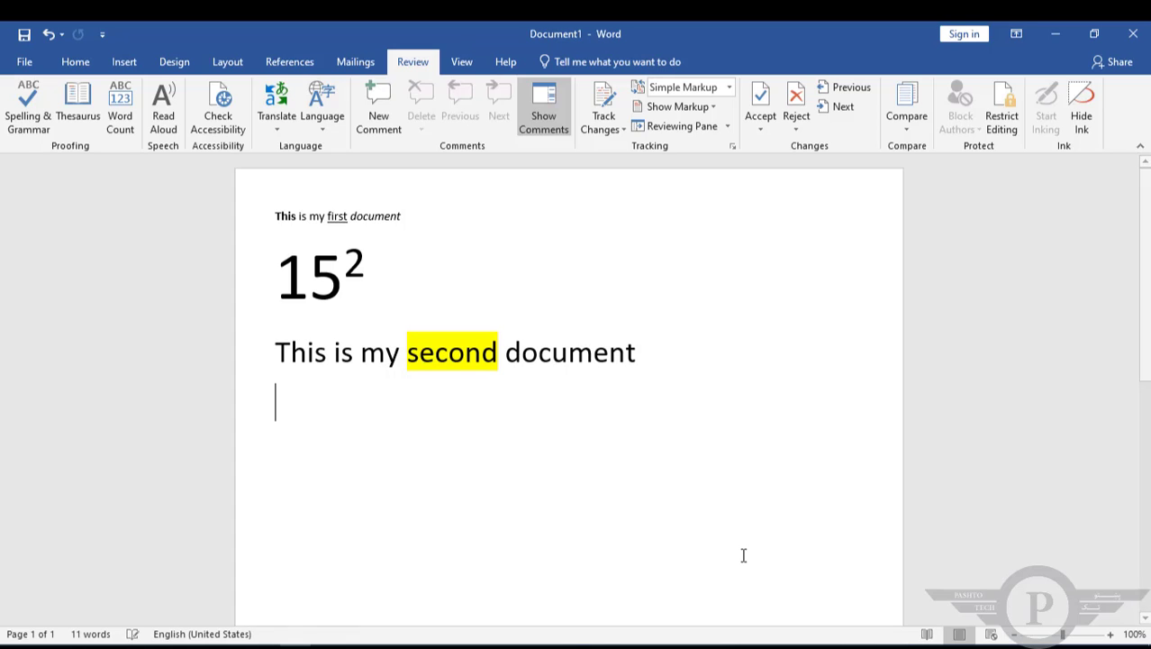
type("thiss")
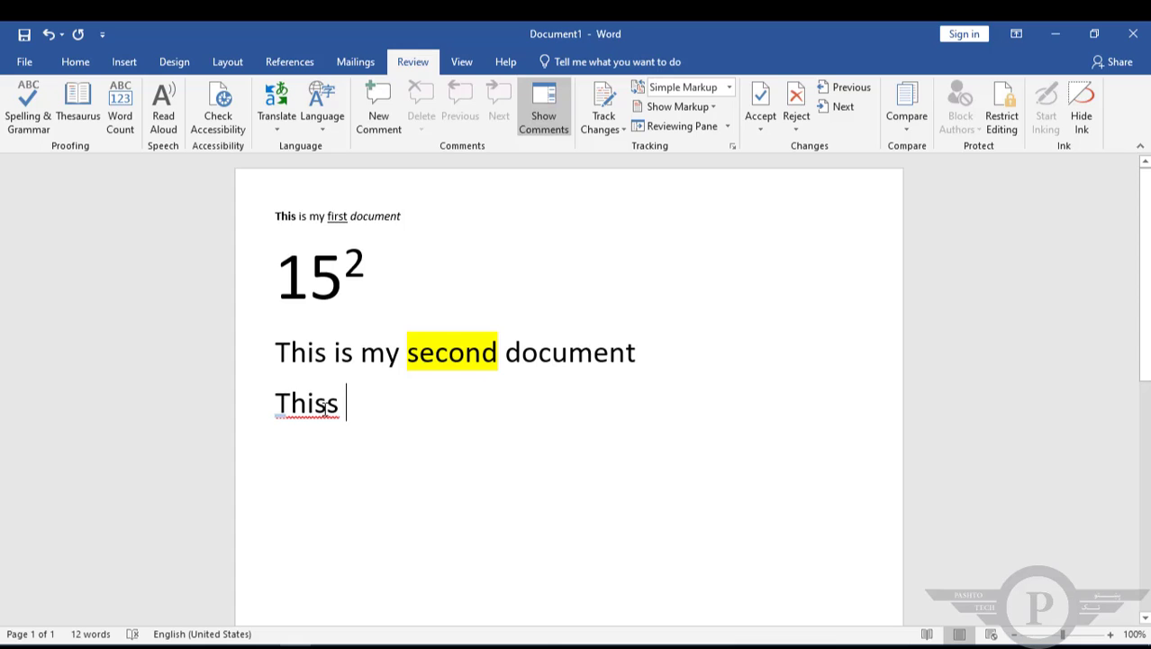
- Correct the misspelled word "Thiss" with the suggested spelling "This"
right_click(326, 405)
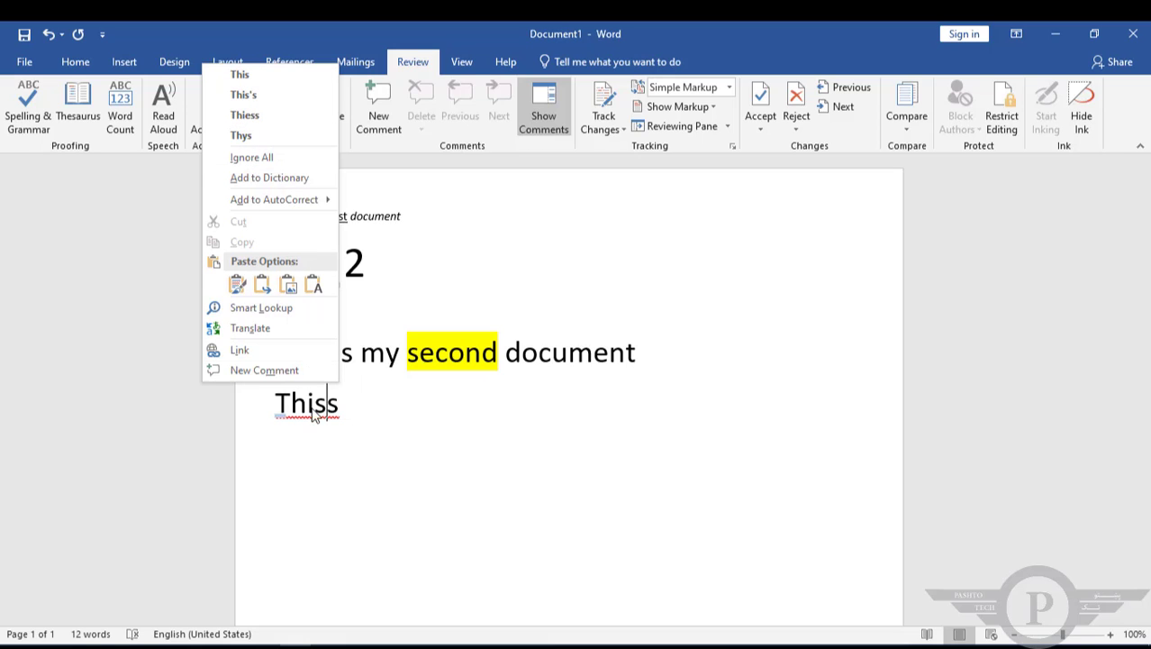
left_click(246, 79)
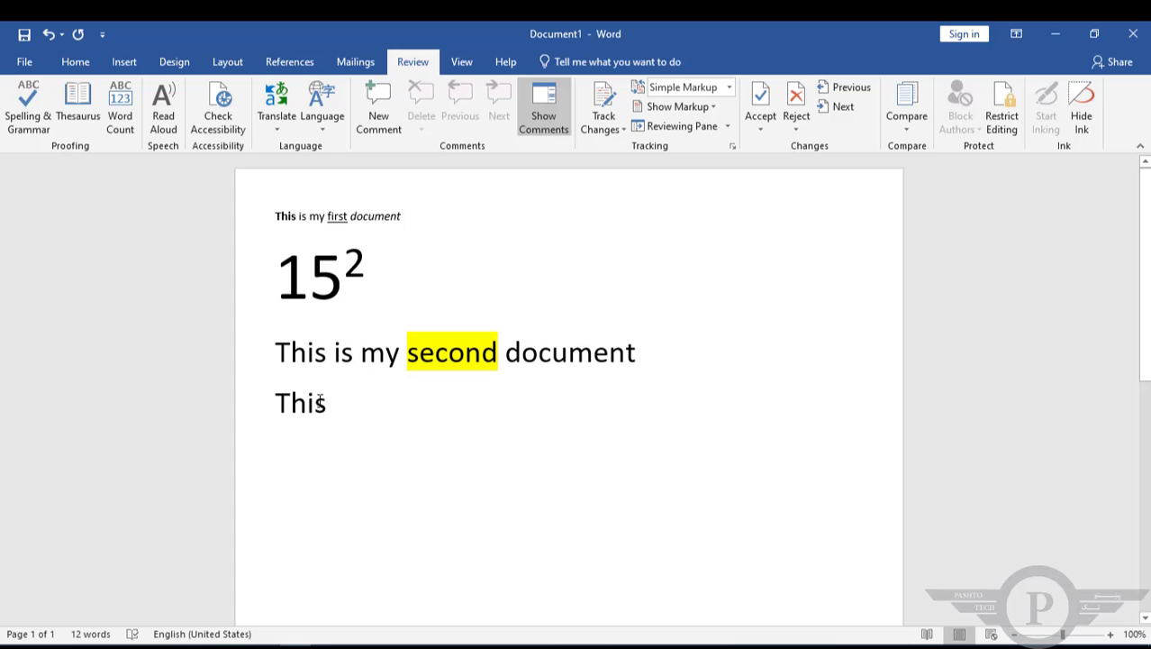
- Misspell the last word as "Thiss" again and ignore it once in the spelling and grammar check
type("s")
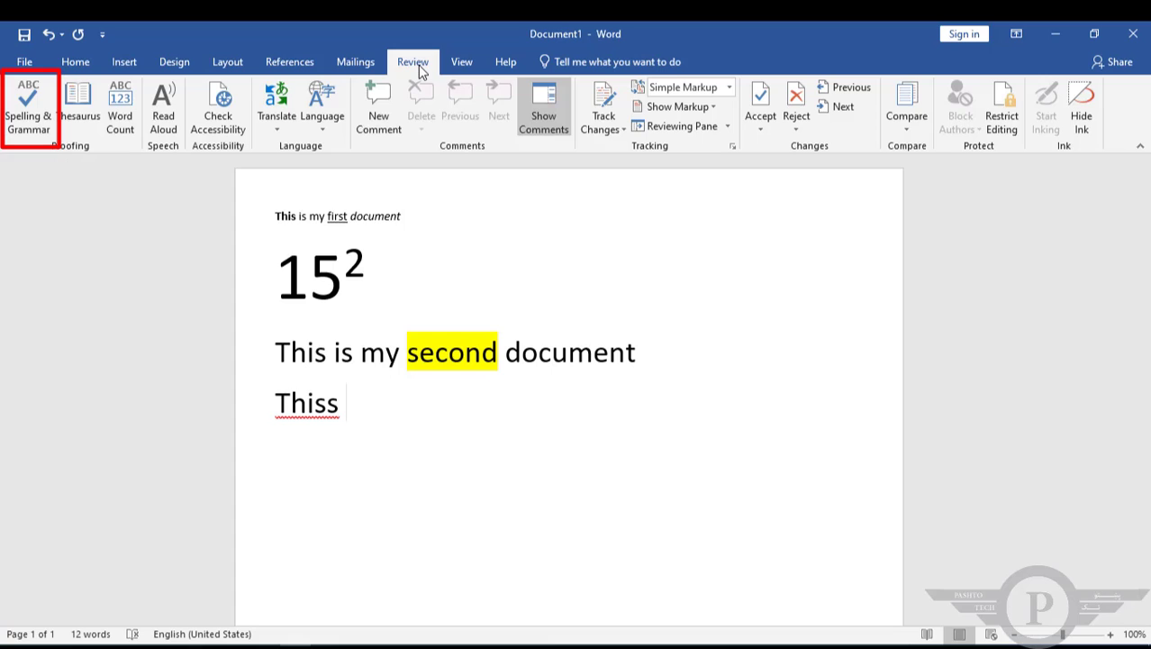
left_click(26, 120)
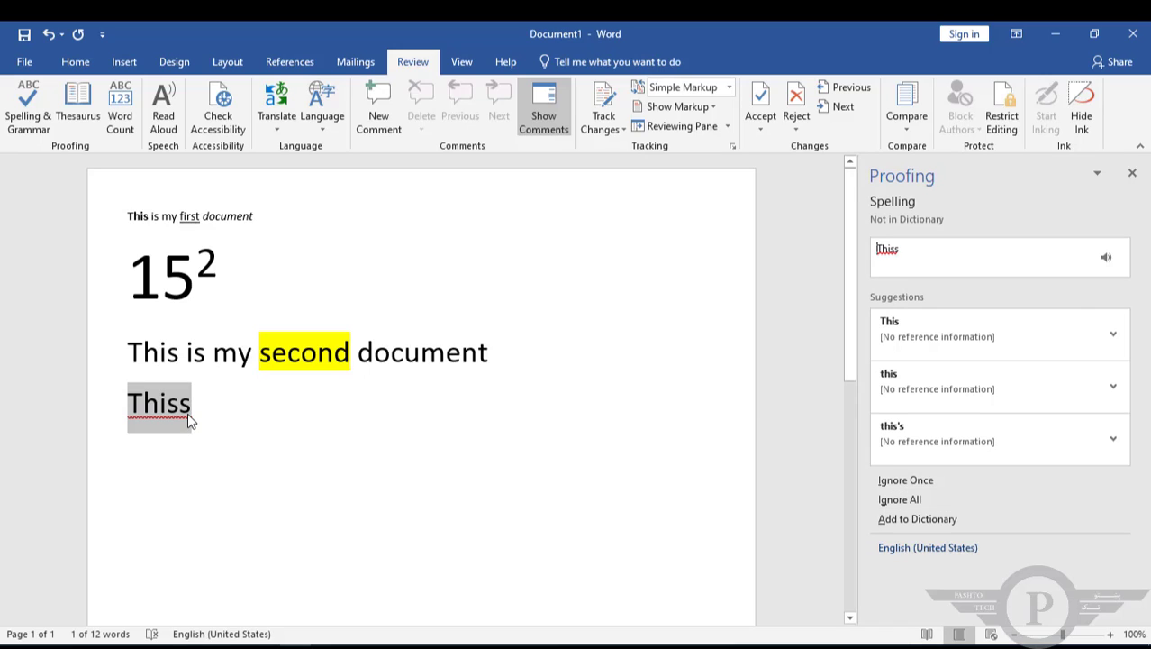
left_click(909, 476)
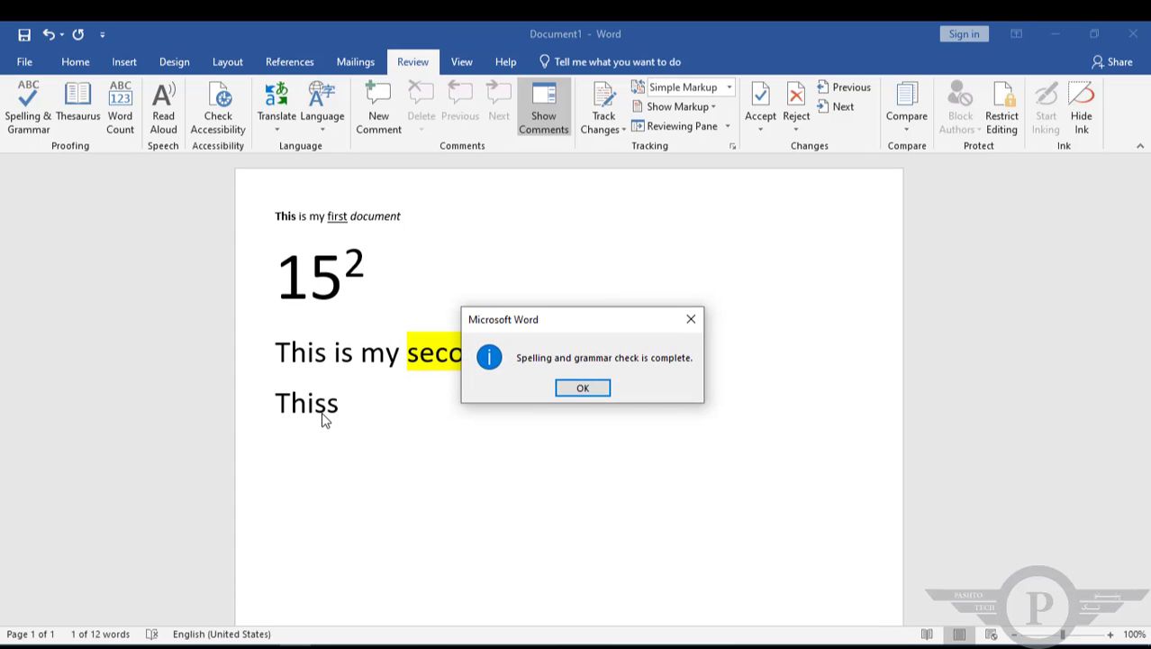
left_click(599, 391)
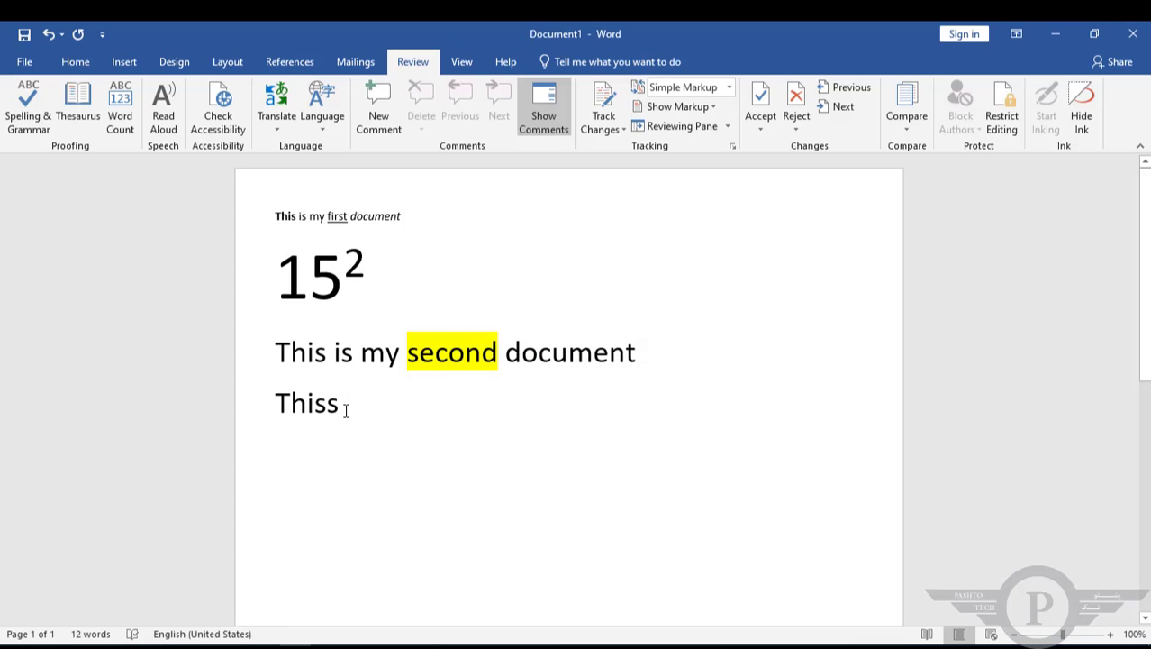
- Add a second misspelled word "thiss" after the first one and delete it again
type("thisss")
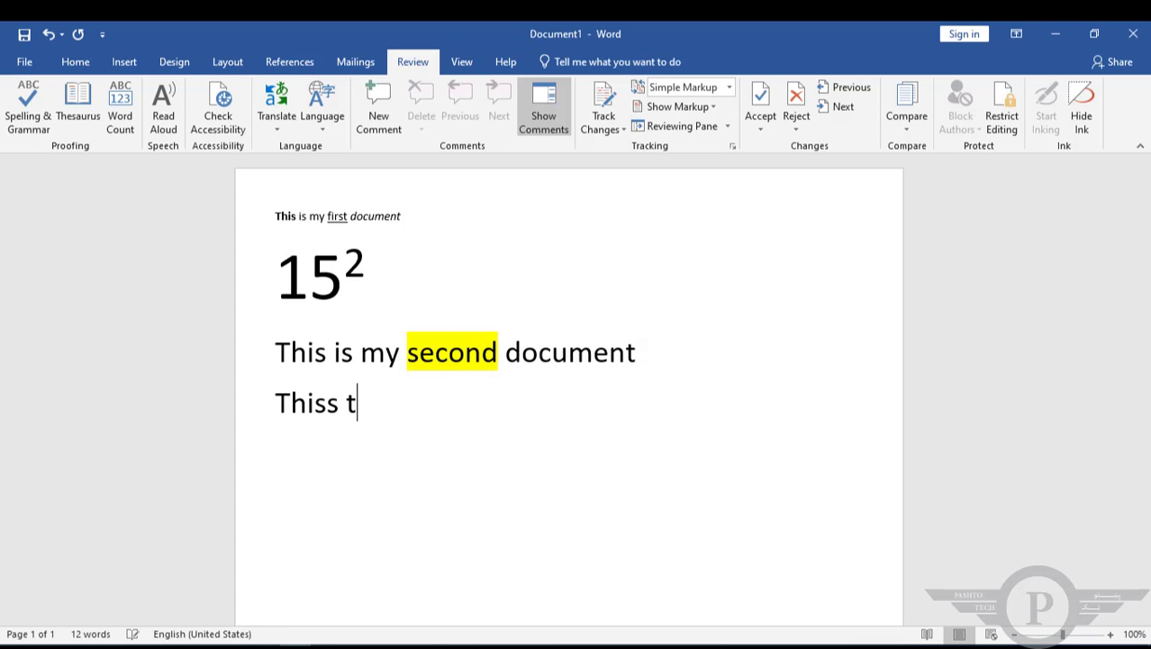
key("BackSpace")
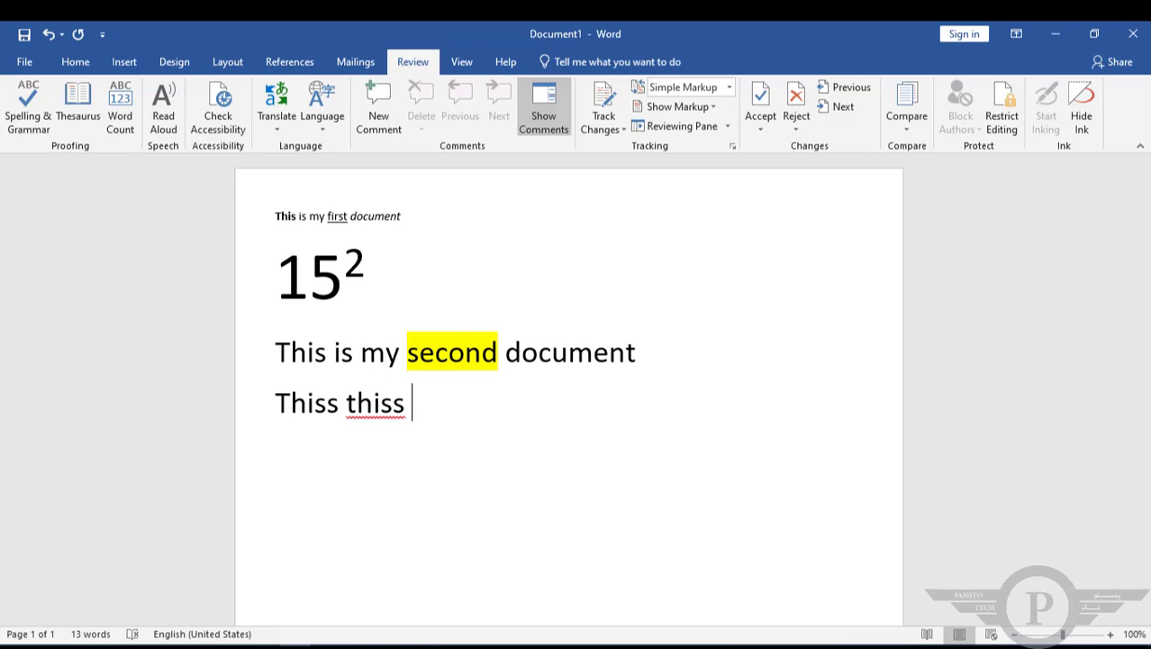
key("BackSpace")
key("BackSpace")
key("BackSpace")
key("BackSpace")
key("BackSpace")
key("BackSpace")
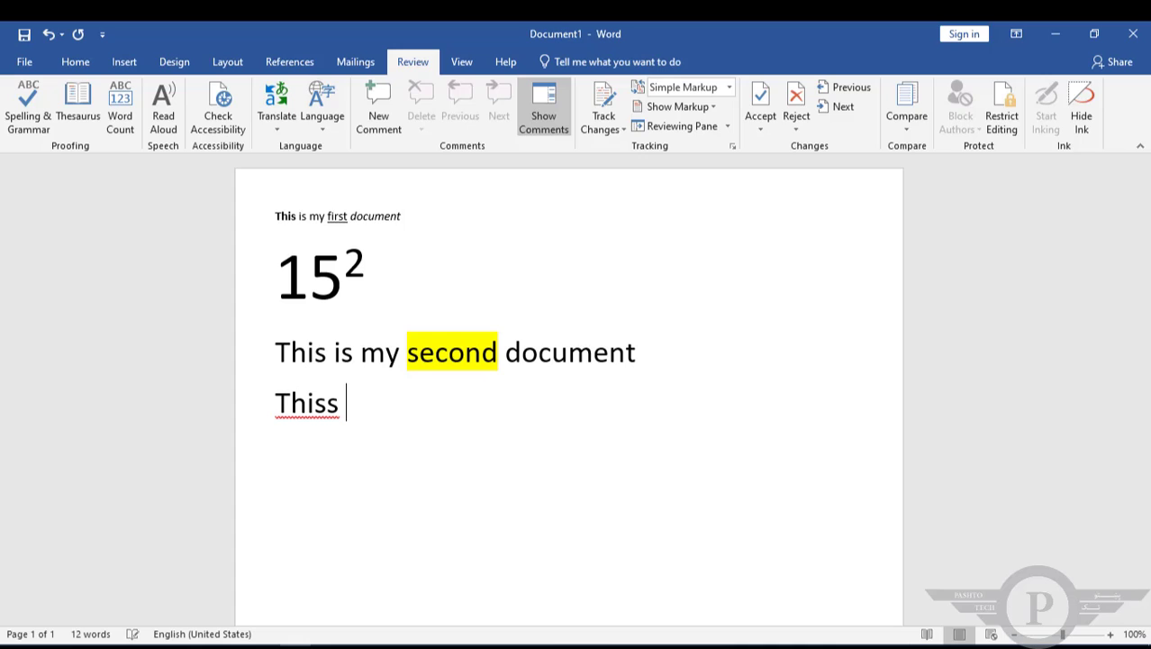
key("BackSpace")
- Run the spelling and grammar check and add the text "home,and rooom" after "Thiss"
left_click(27, 106)
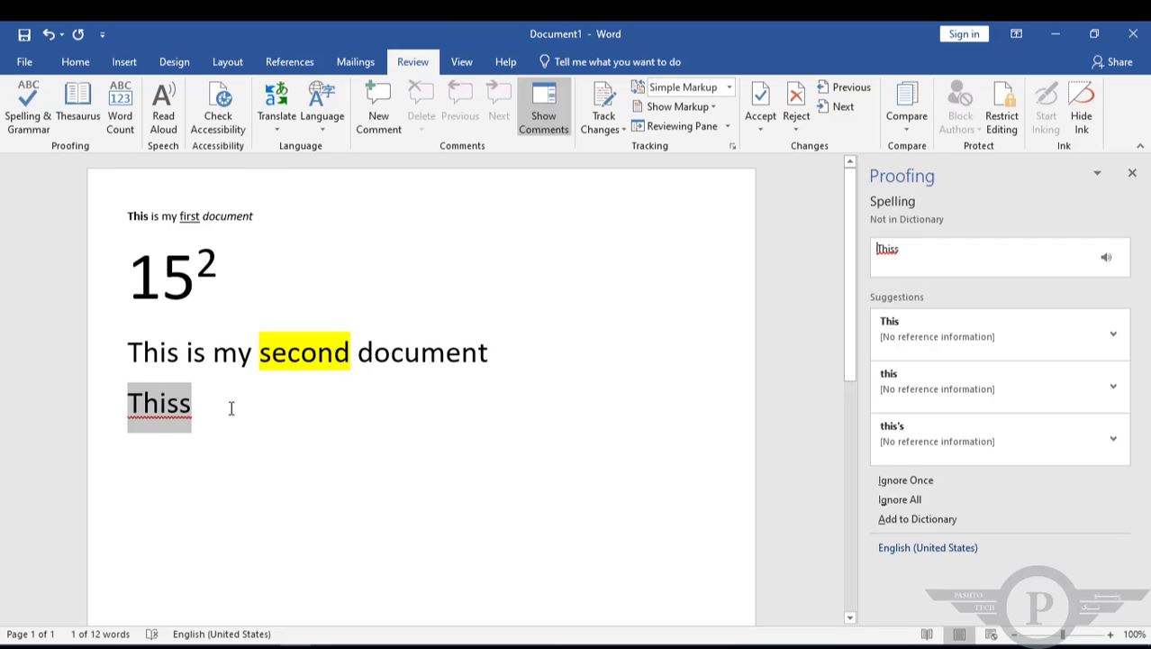
left_click(197, 405)
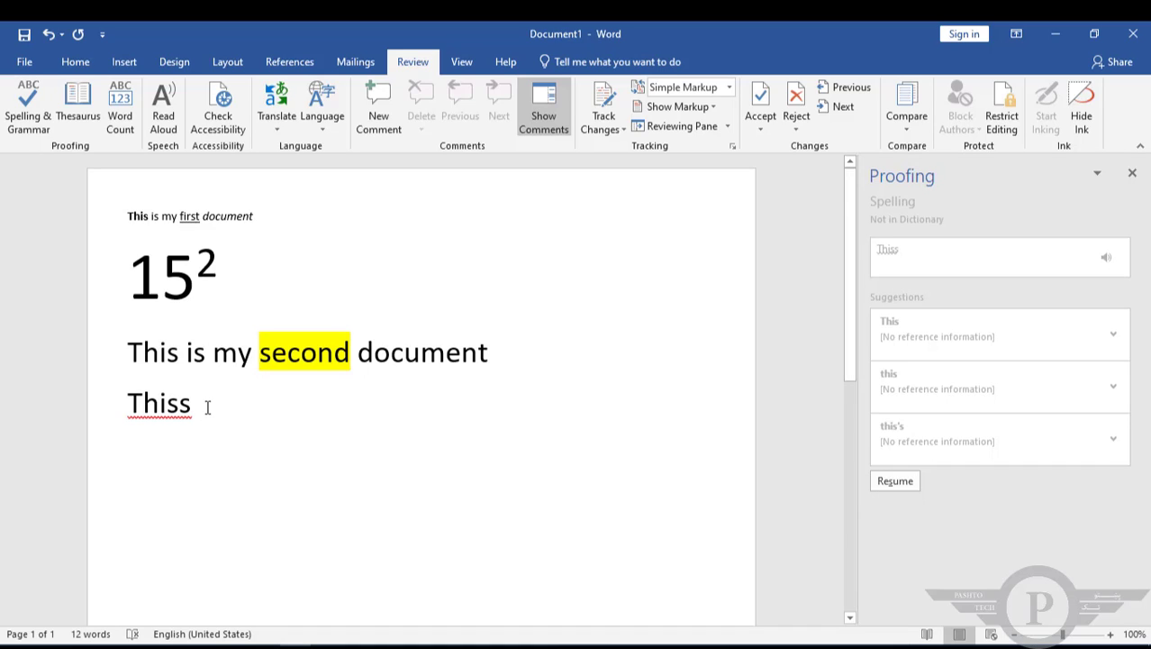
type("a")
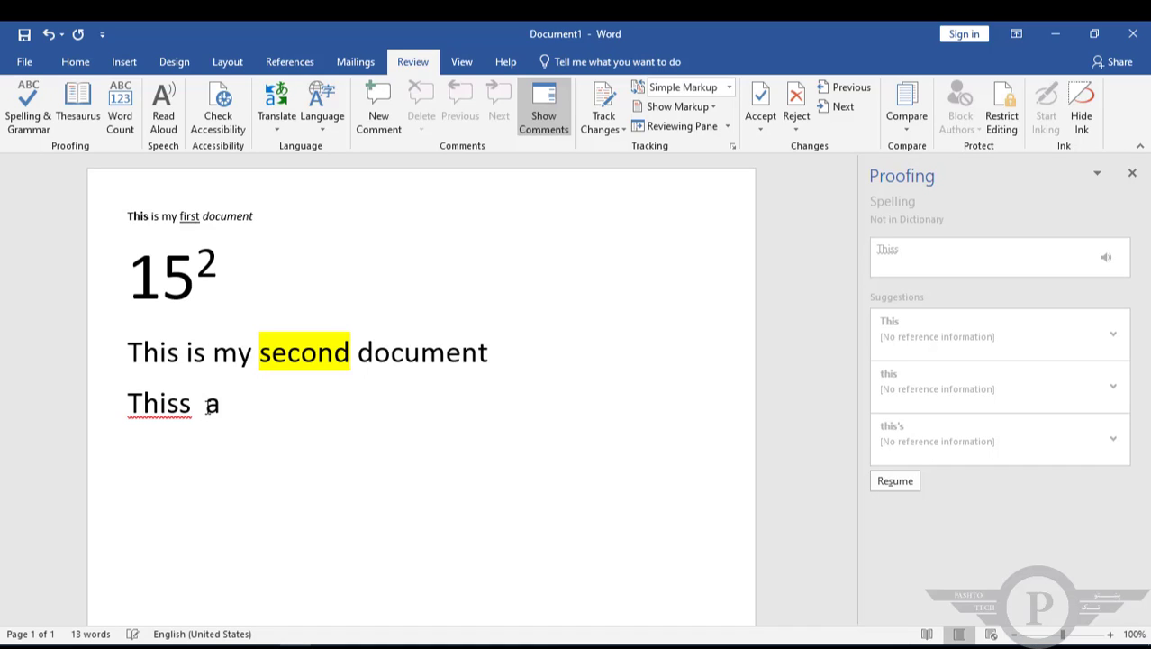
type("H")
key("BackSpace")
key("BackSpace")
type("home")
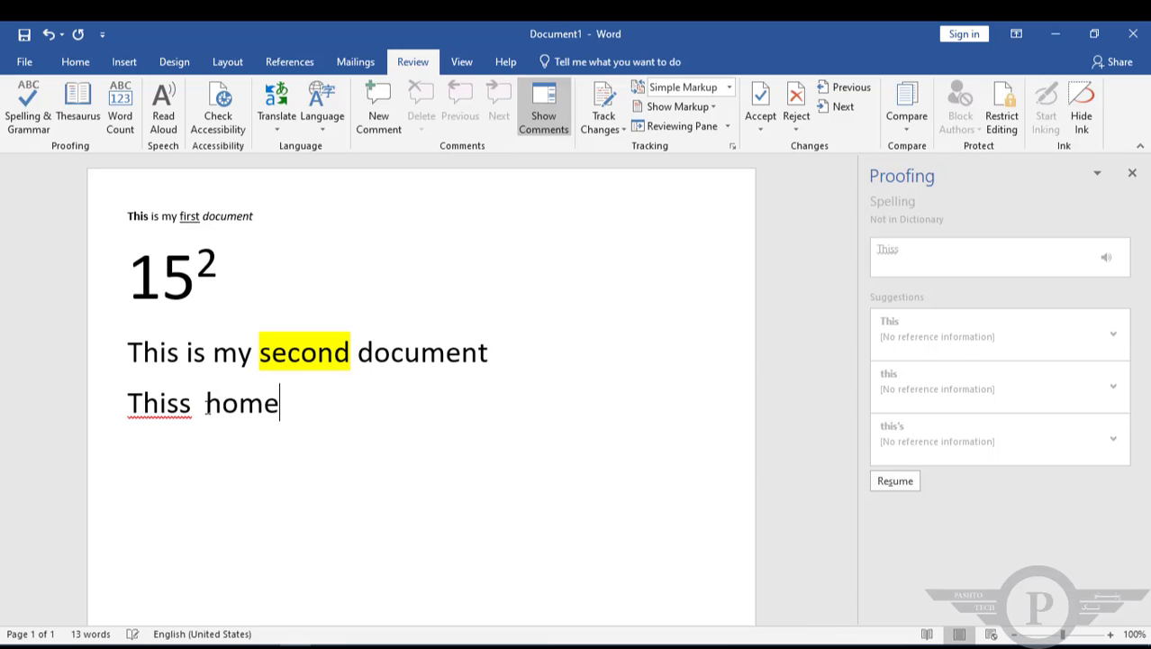
key("BackSpace")
type("e")
key("BackSpace")
type(",and ro")
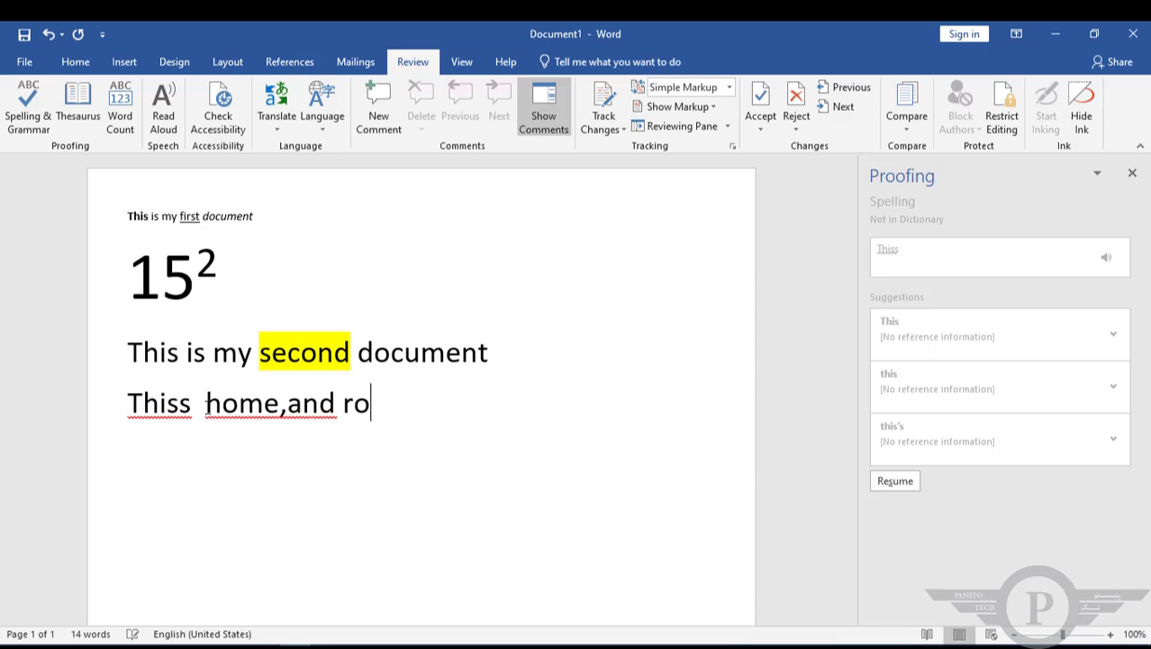
type("oom")
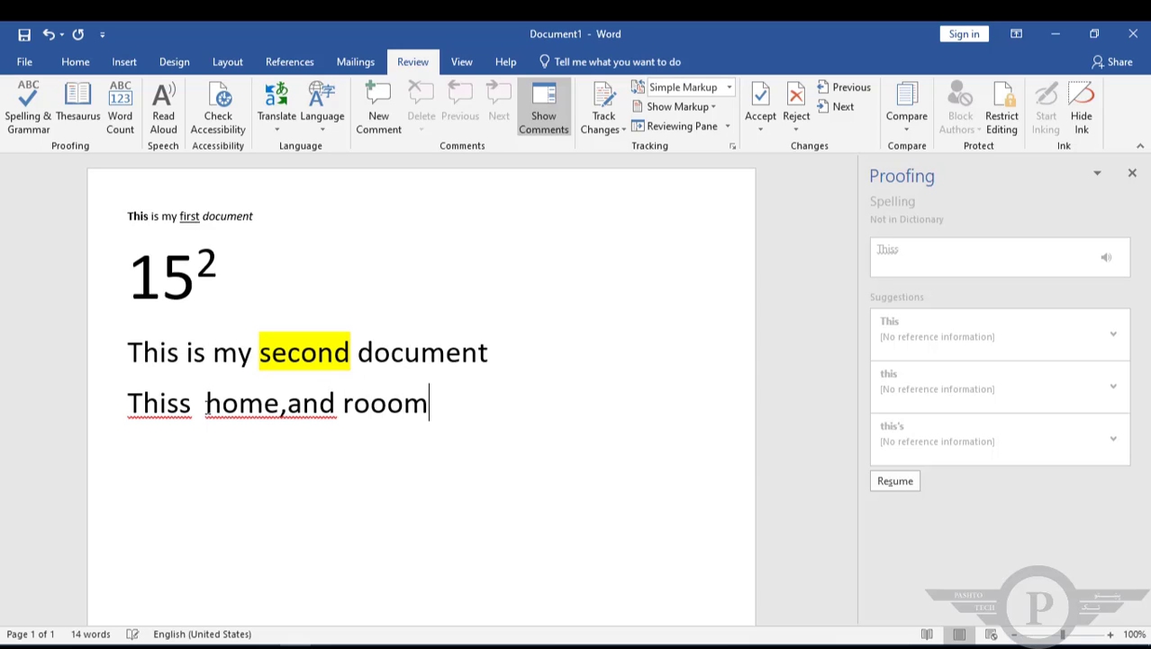
- Insert a space before the comma after "home" and remove the extra "o" from "rooom"
left_click(280, 407)
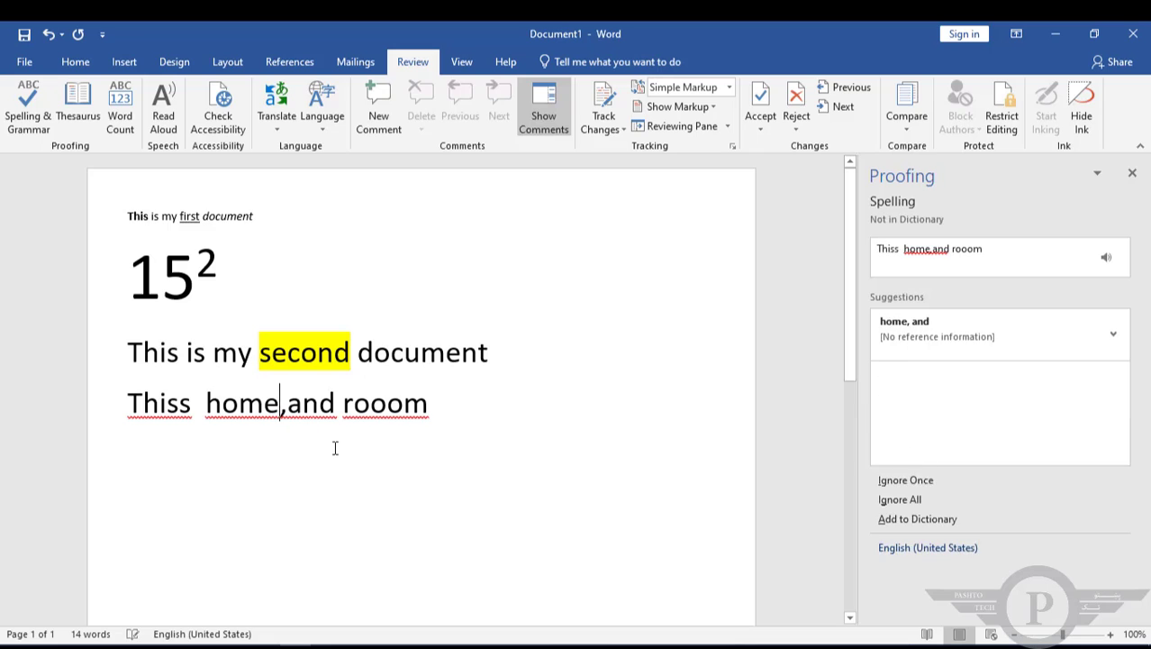
left_click(378, 405)
key("BackSpace")
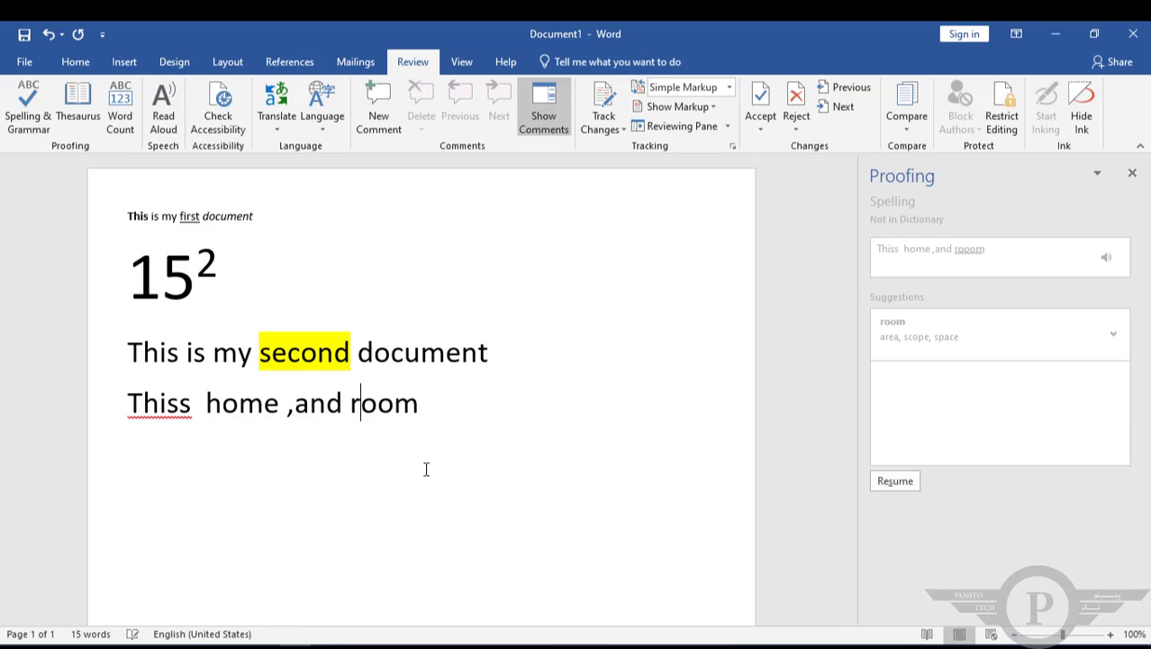
left_click(446, 398)
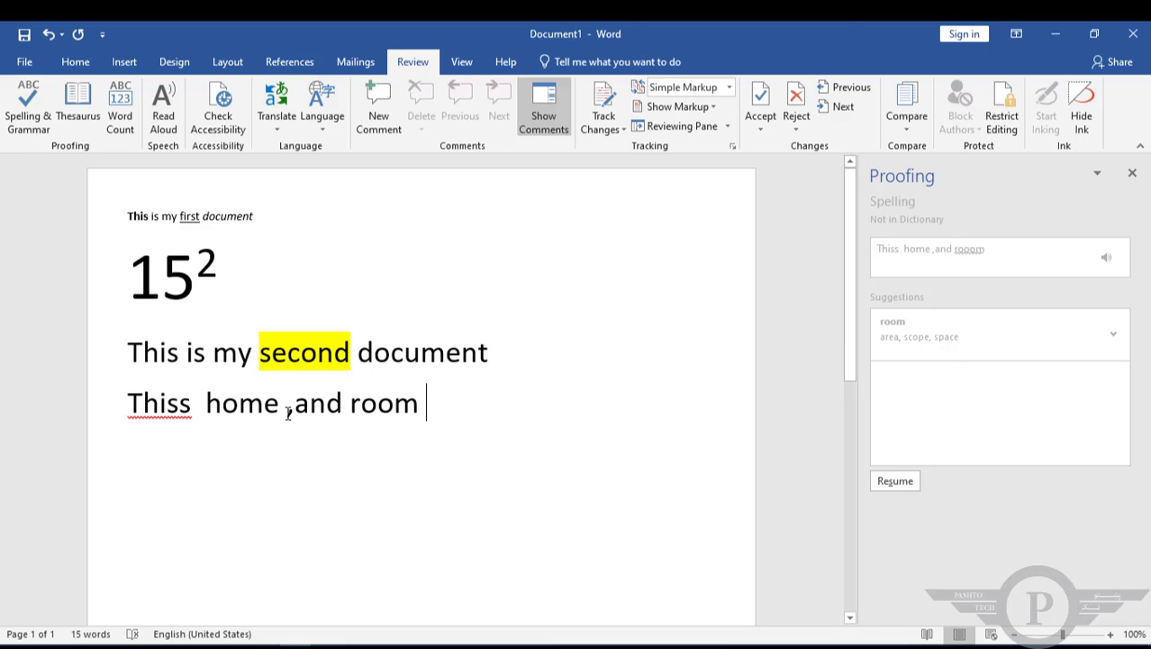
- Retype "home" with mixed case as "hOME" in the last line and close the proofing results
left_click_drag(225, 405, 279, 410)
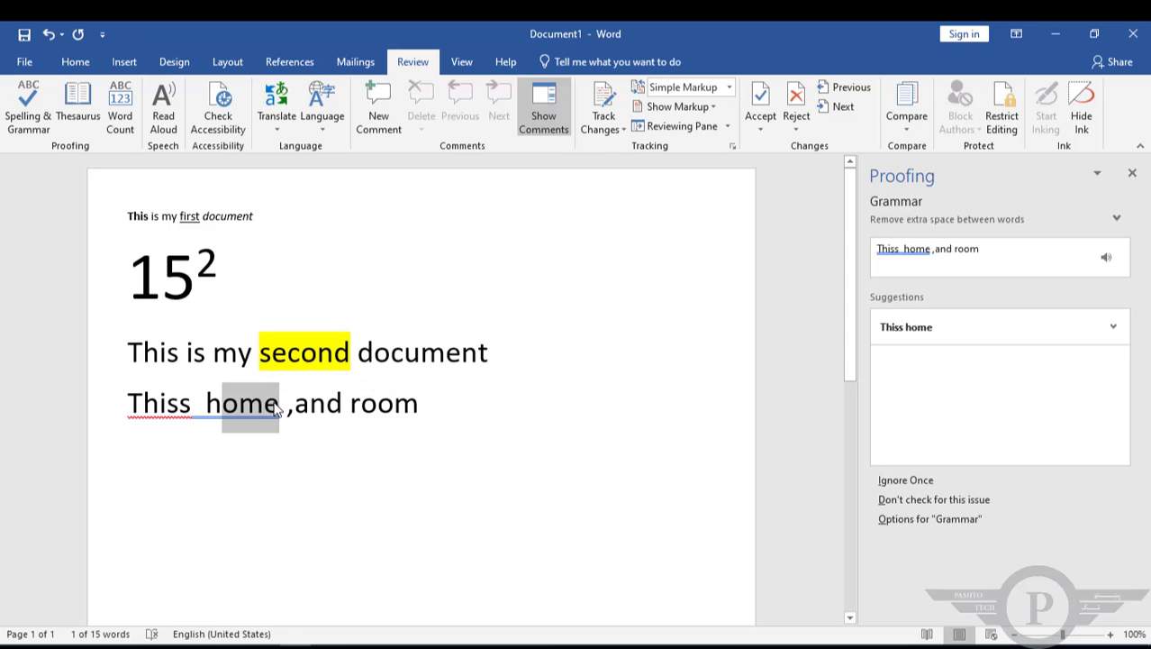
type("O")
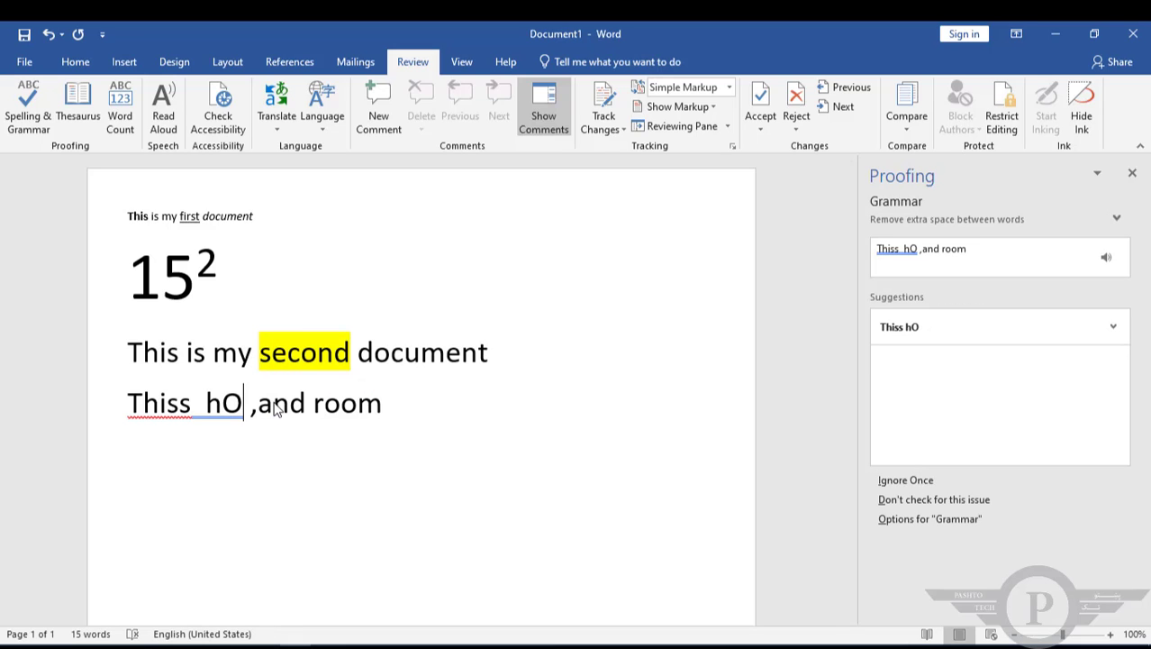
type("ME")
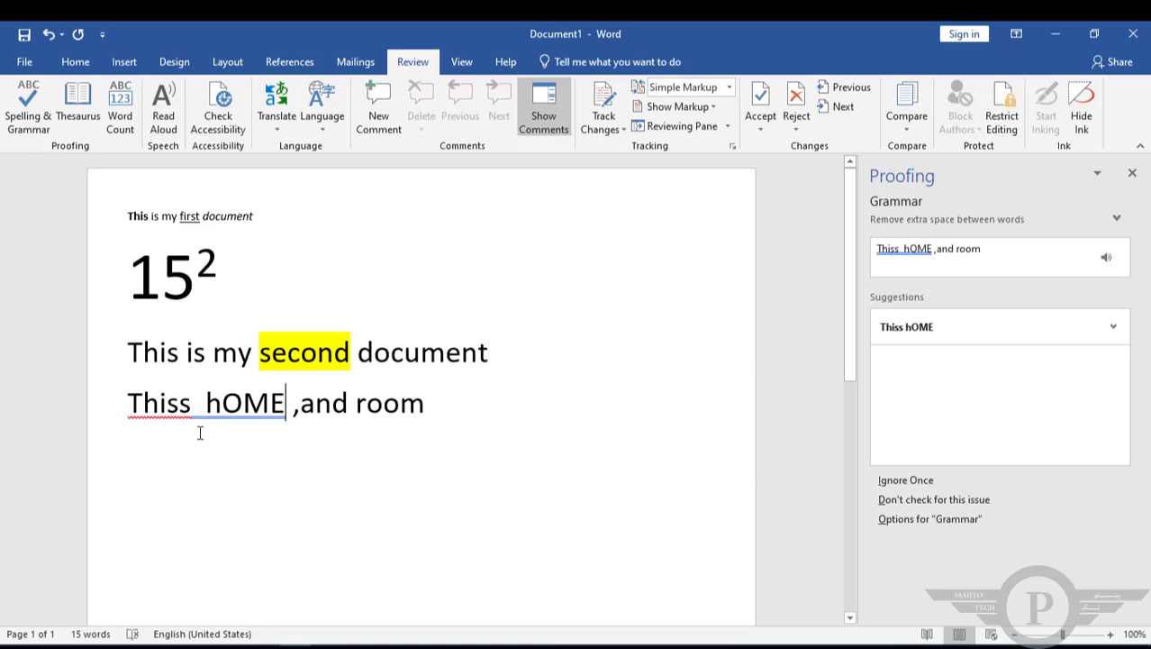
left_click(1134, 174)
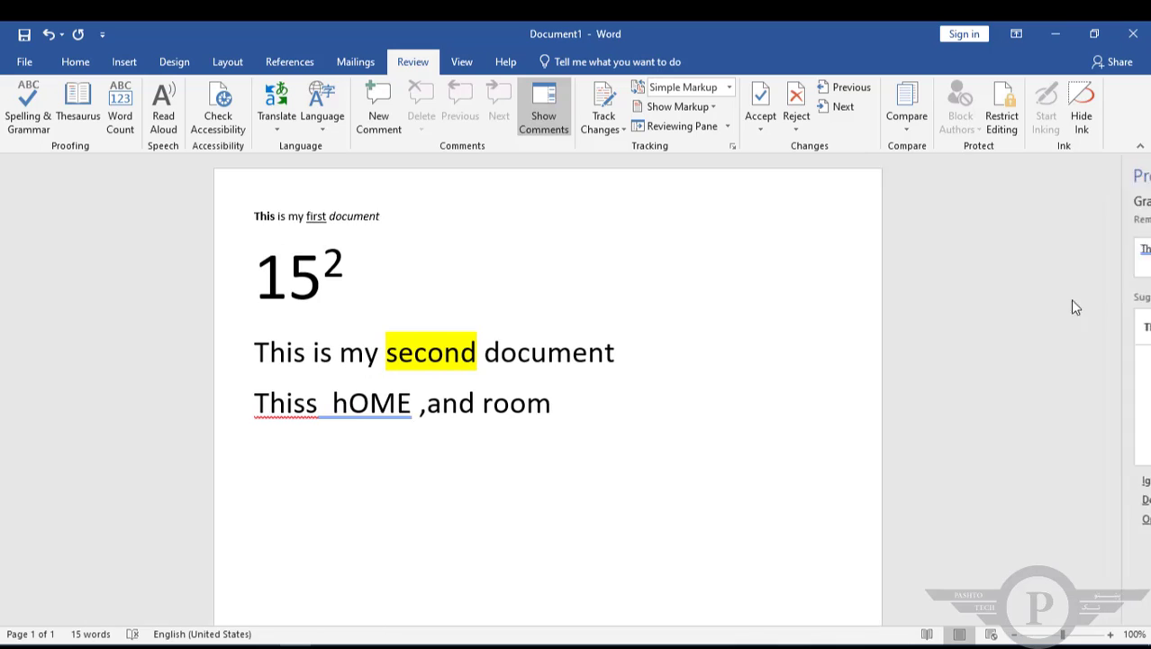
- Examine the spelling and grammar marks on "hOME" and on the double space before it
left_click(391, 405)
double_click(392, 404)
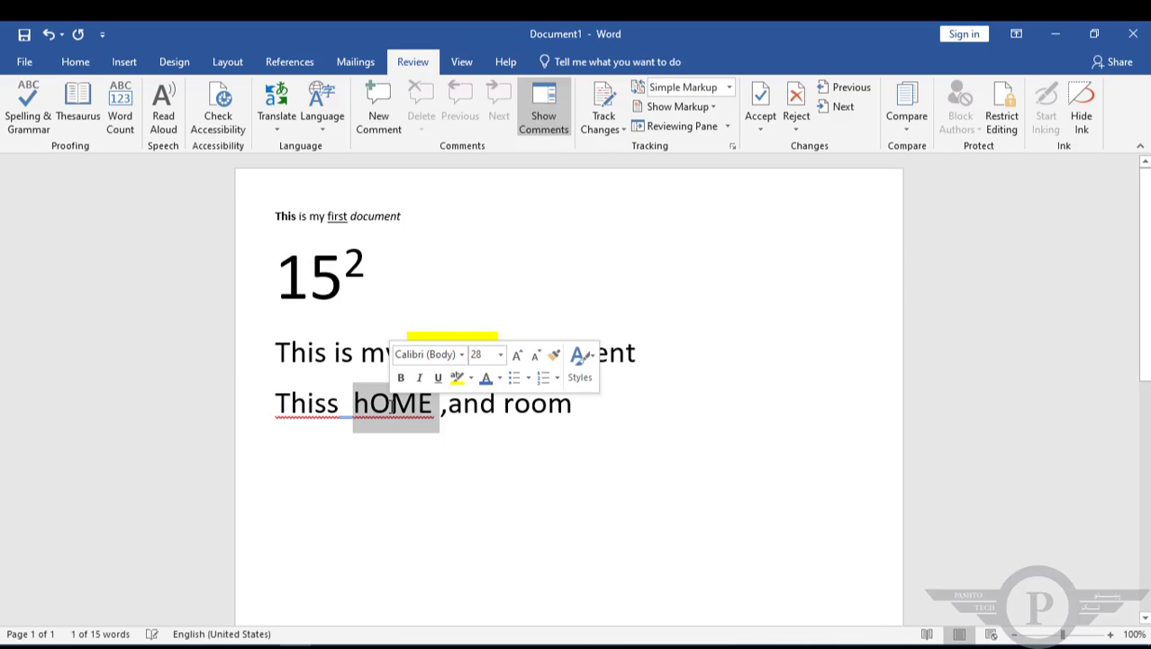
left_click(391, 453)
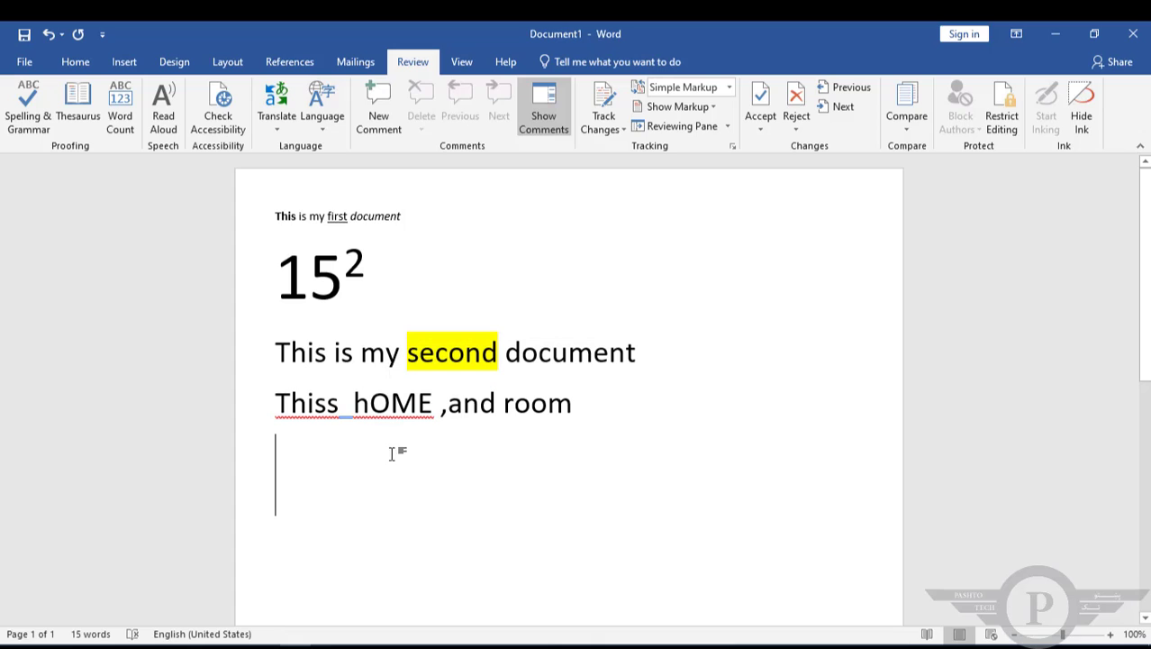
double_click(387, 405)
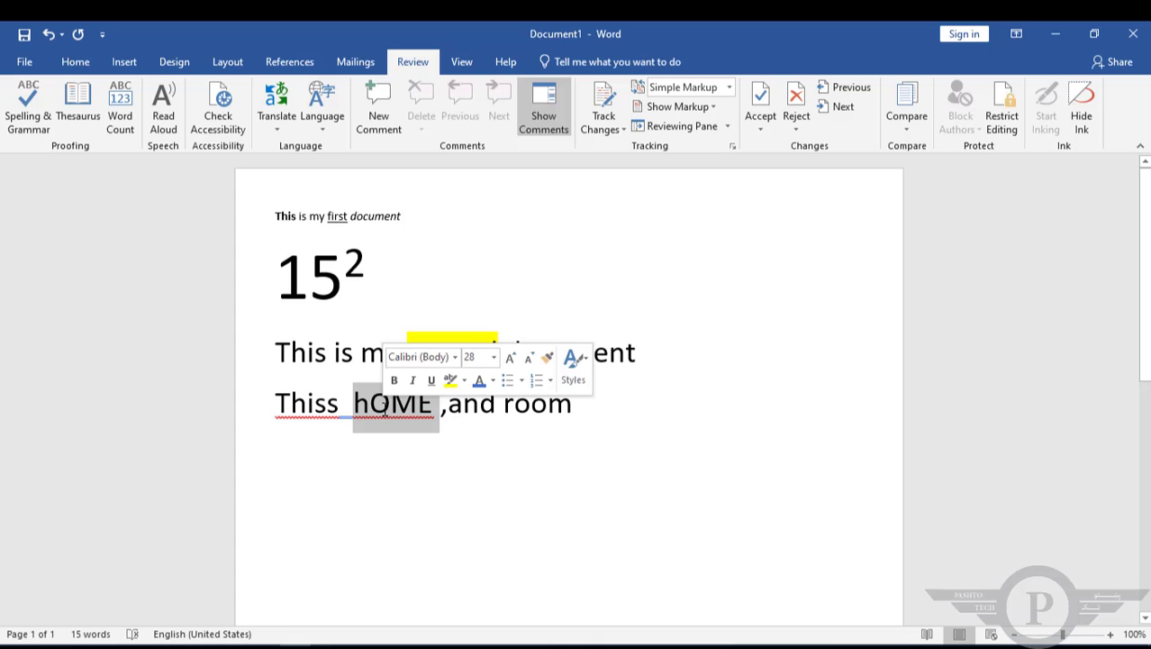
left_click(350, 420)
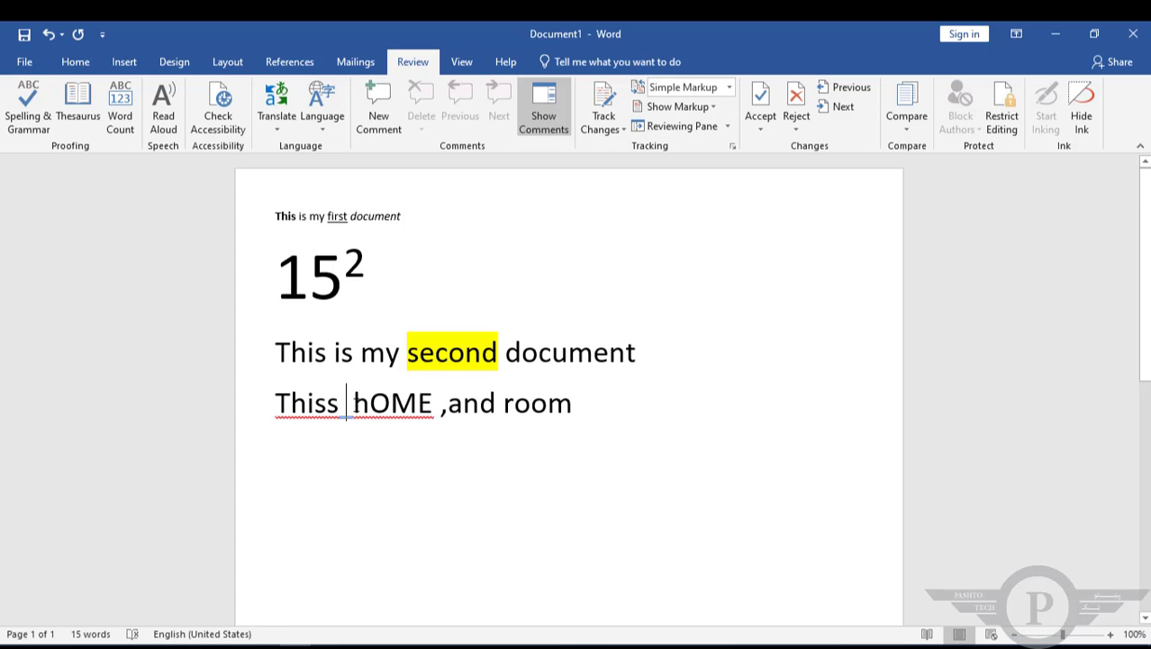
mouse_move(356, 407)
left_mouse_down()
mouse_move(328, 411)
mouse_move(338, 415)
left_mouse_up()
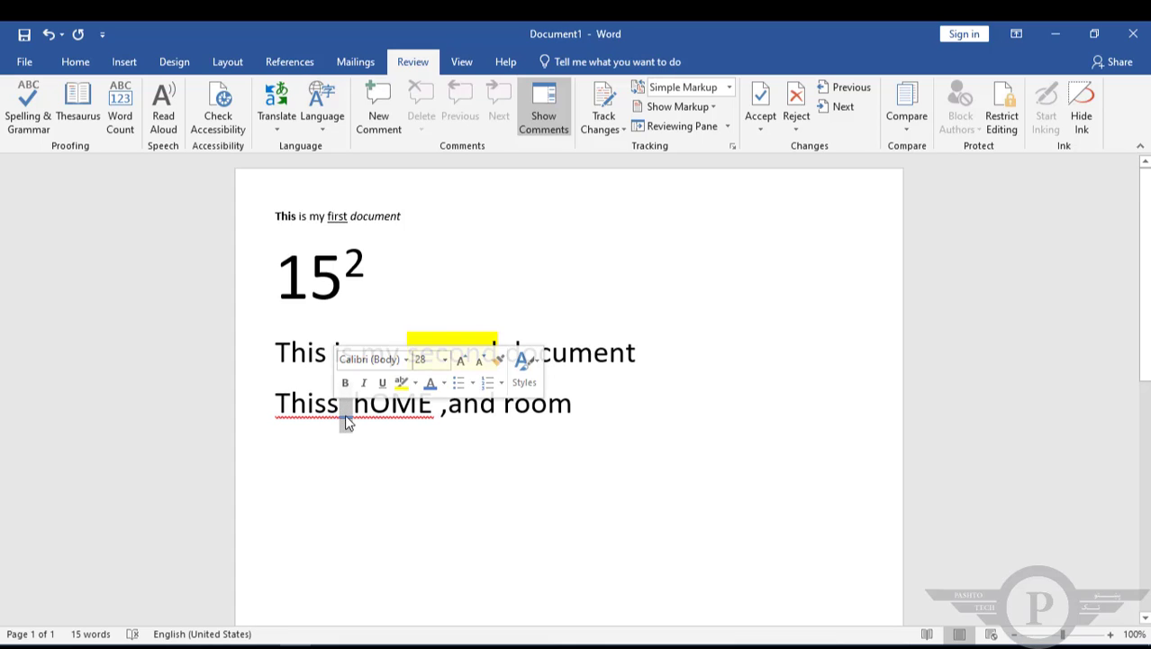
left_click(346, 422)
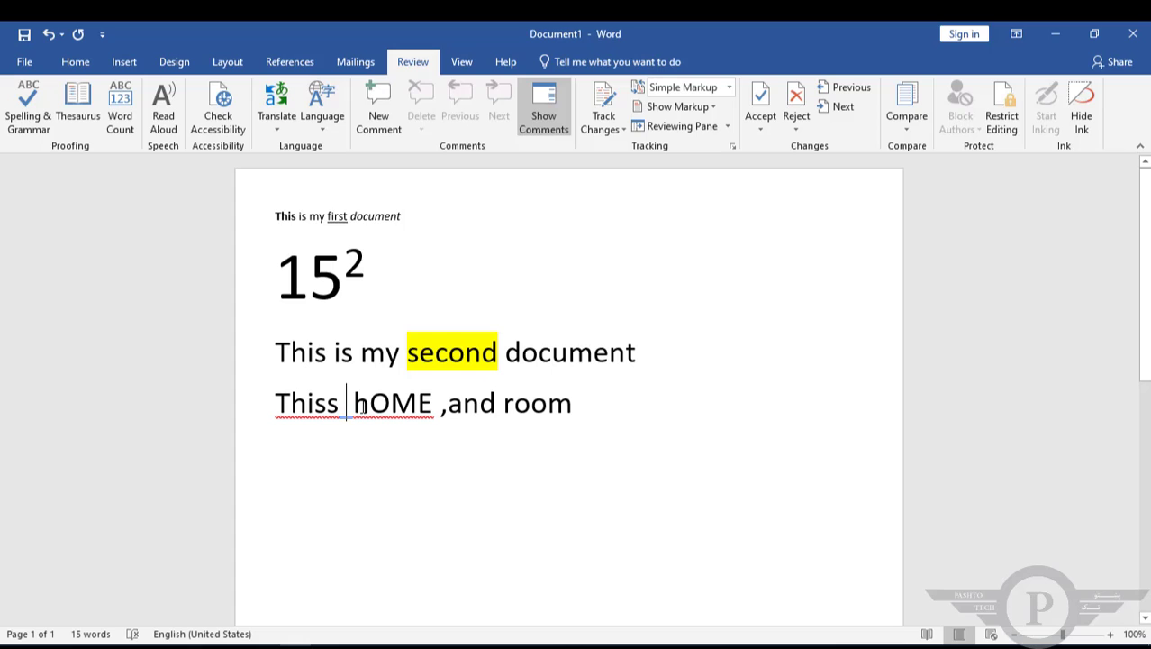
left_click(363, 408)
double_click(363, 407)
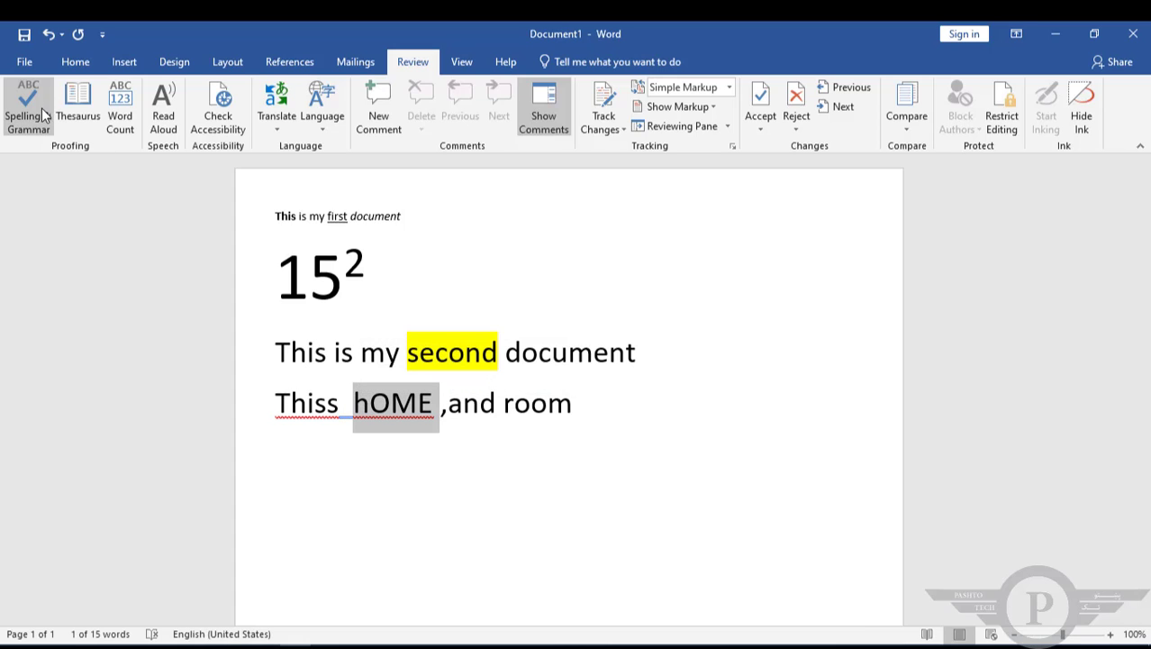
left_click(343, 407)
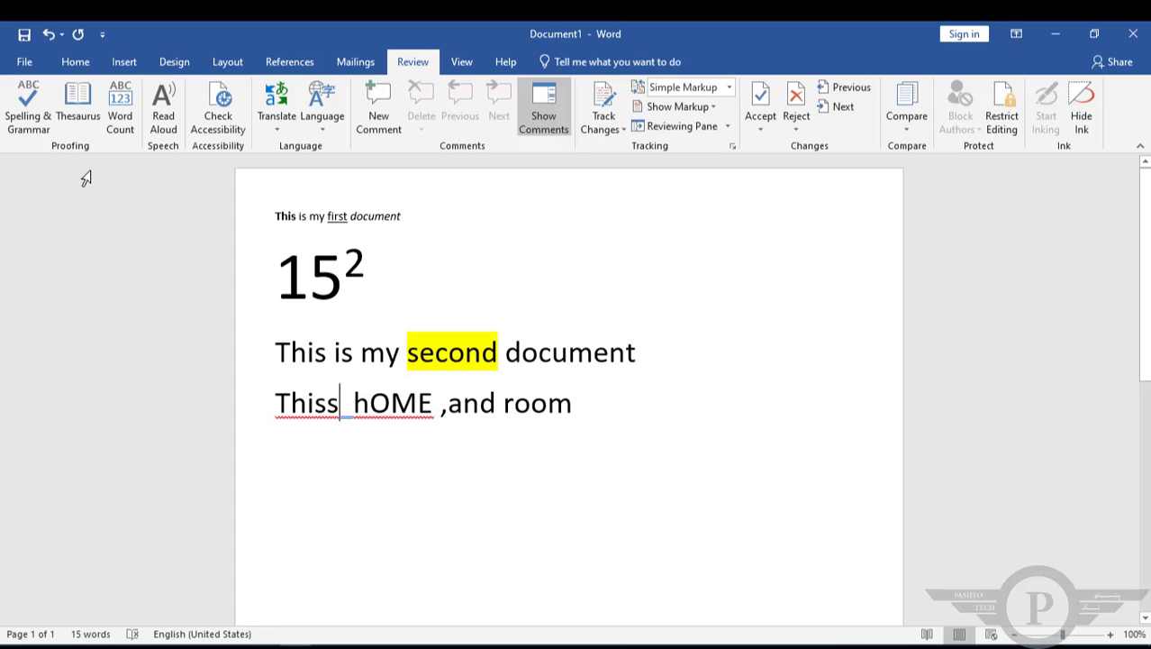
- Run the spelling and grammar check and accept the suggestions "home" for "hOME" and "This" for "Thiss"
left_click(36, 108)
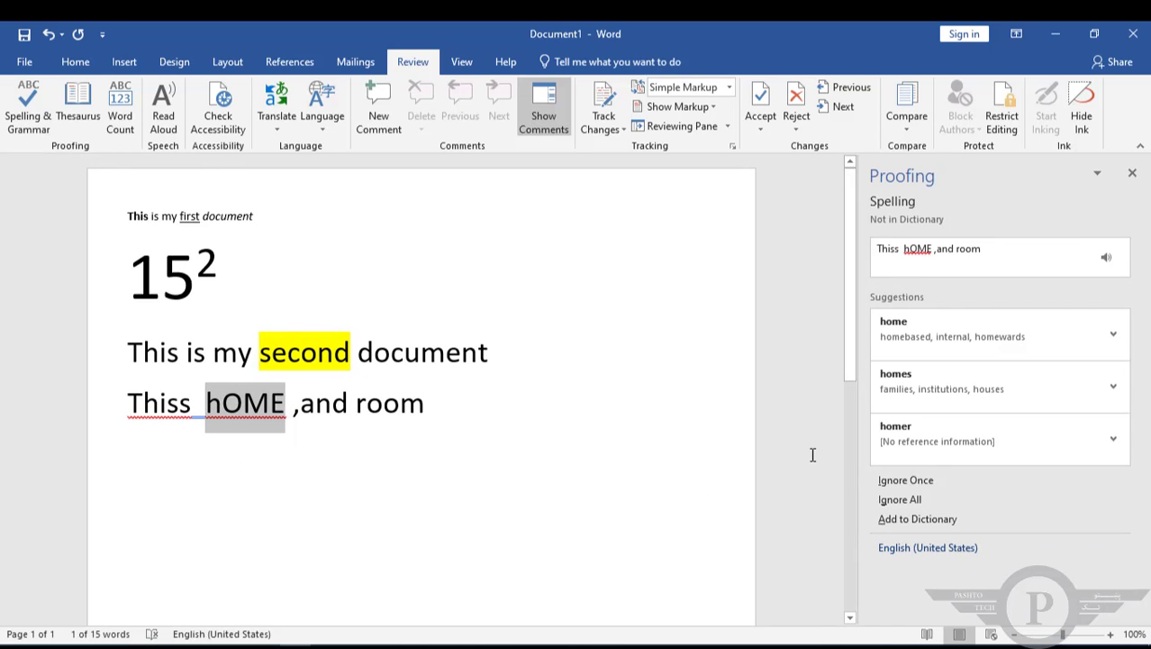
left_click(905, 258)
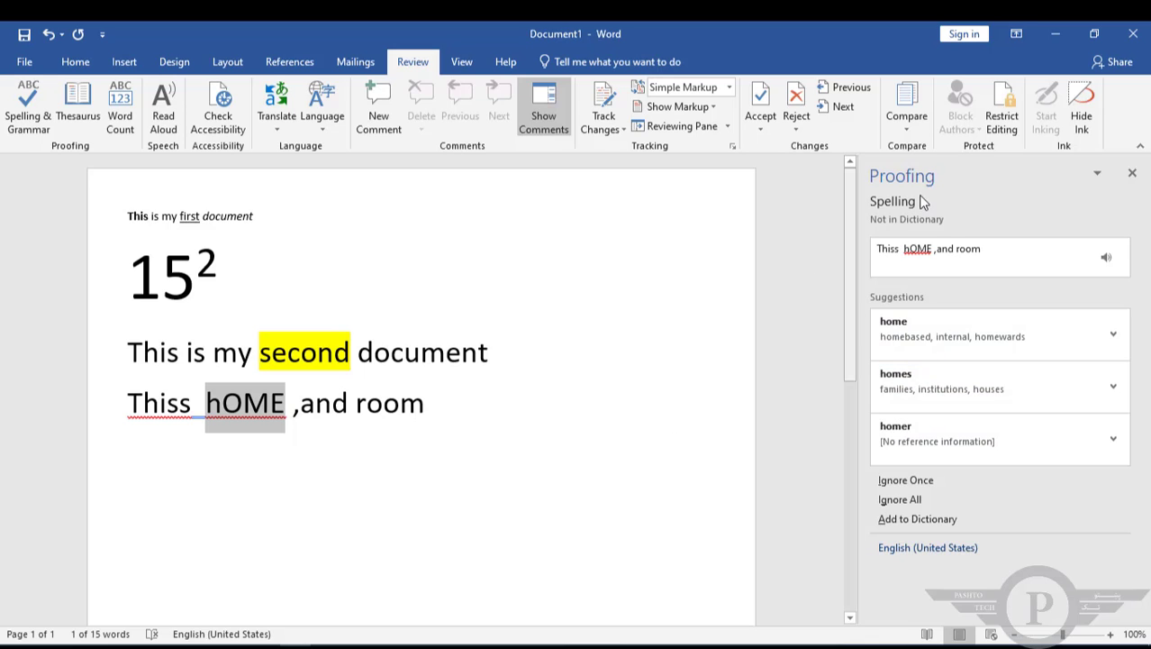
double_click(180, 407)
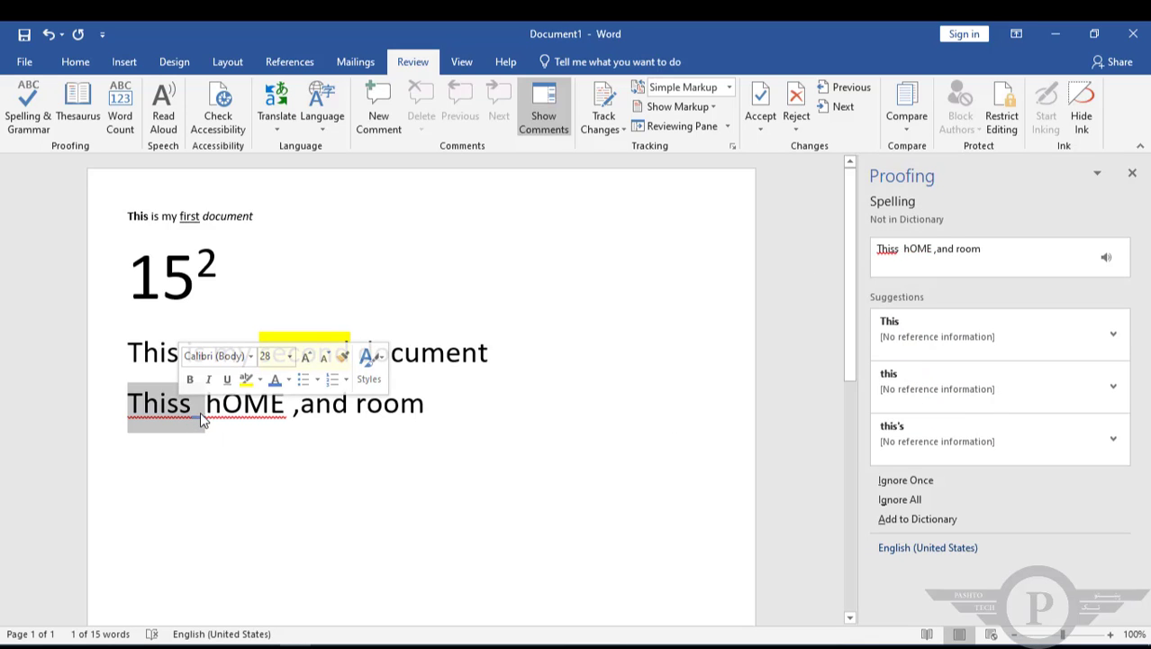
triple_click(200, 412)
left_click(200, 411)
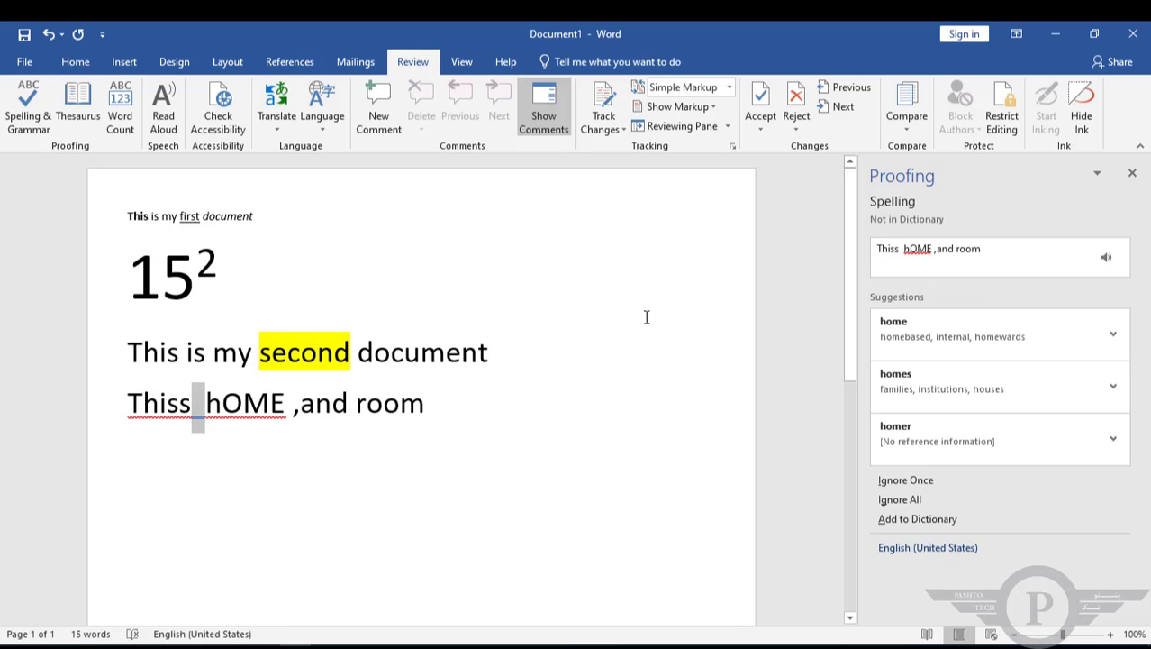
left_click(900, 340)
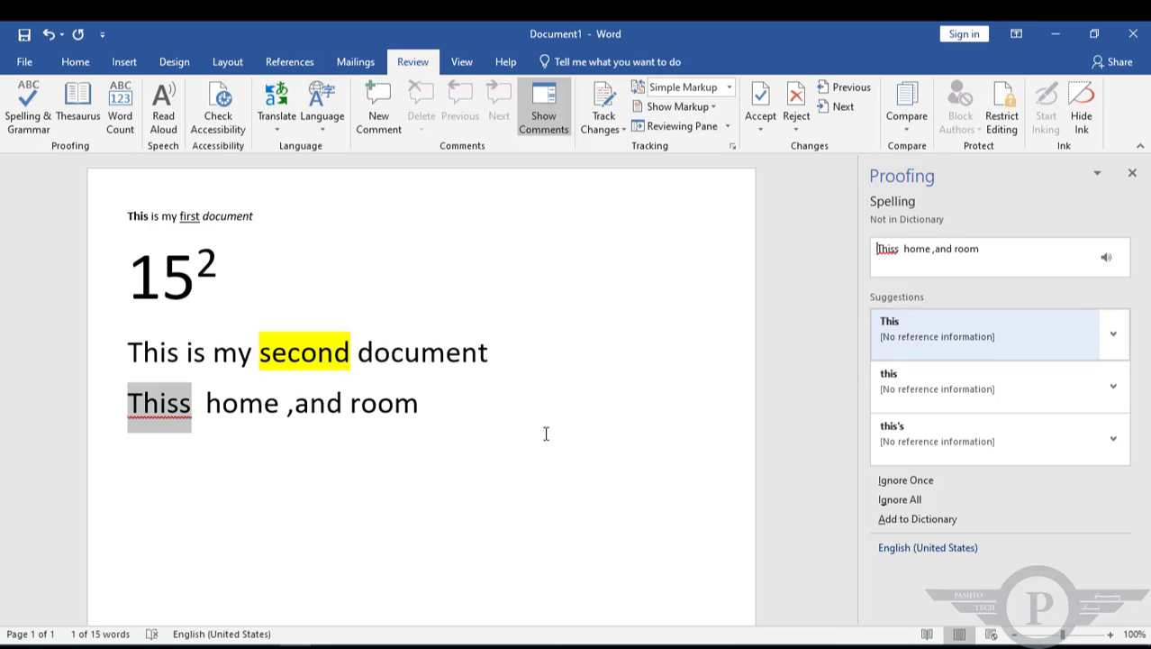
left_click(897, 336)
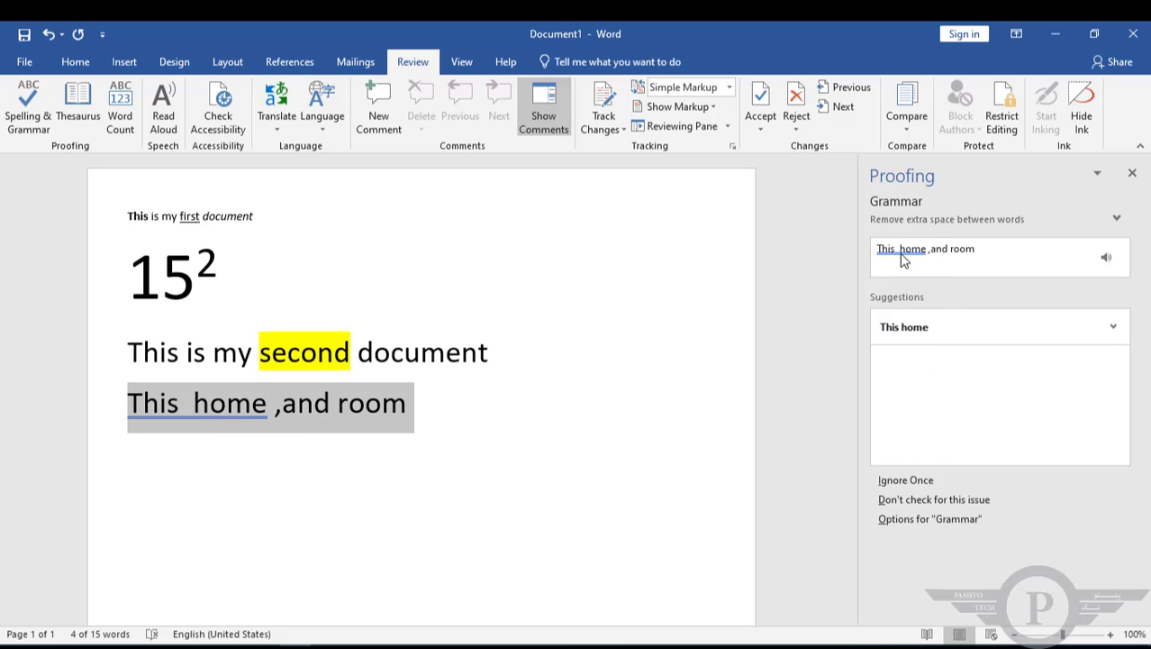
- Examine the grammar suggestions for the double space between "This" and "home" in the last line
left_click(251, 405)
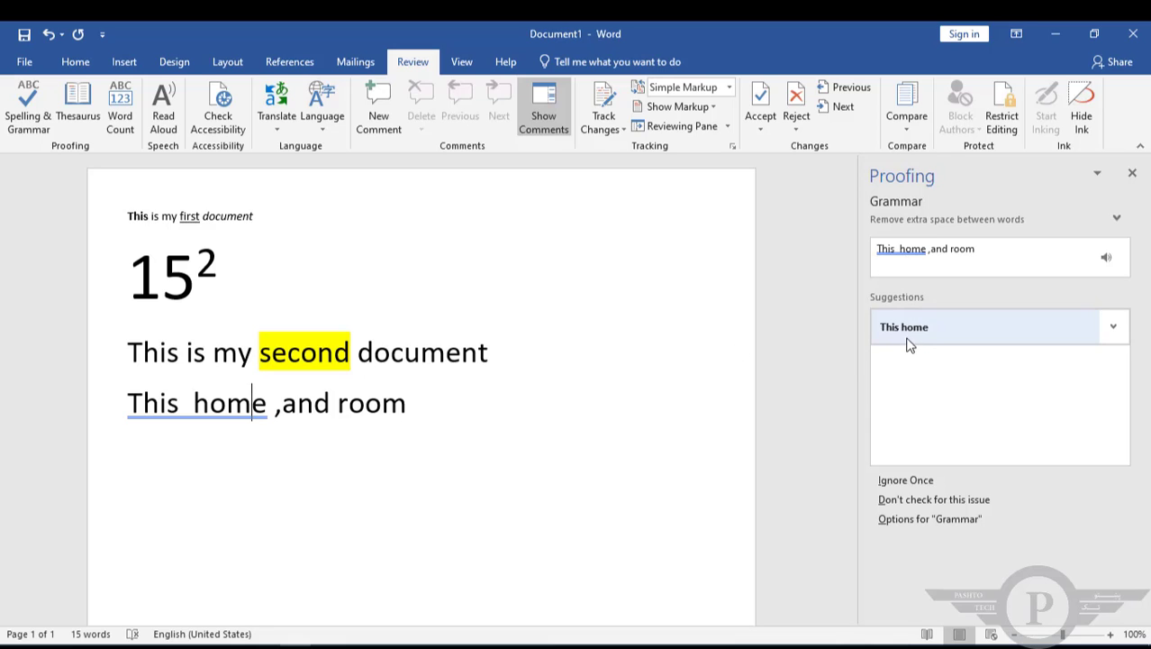
right_click(195, 403)
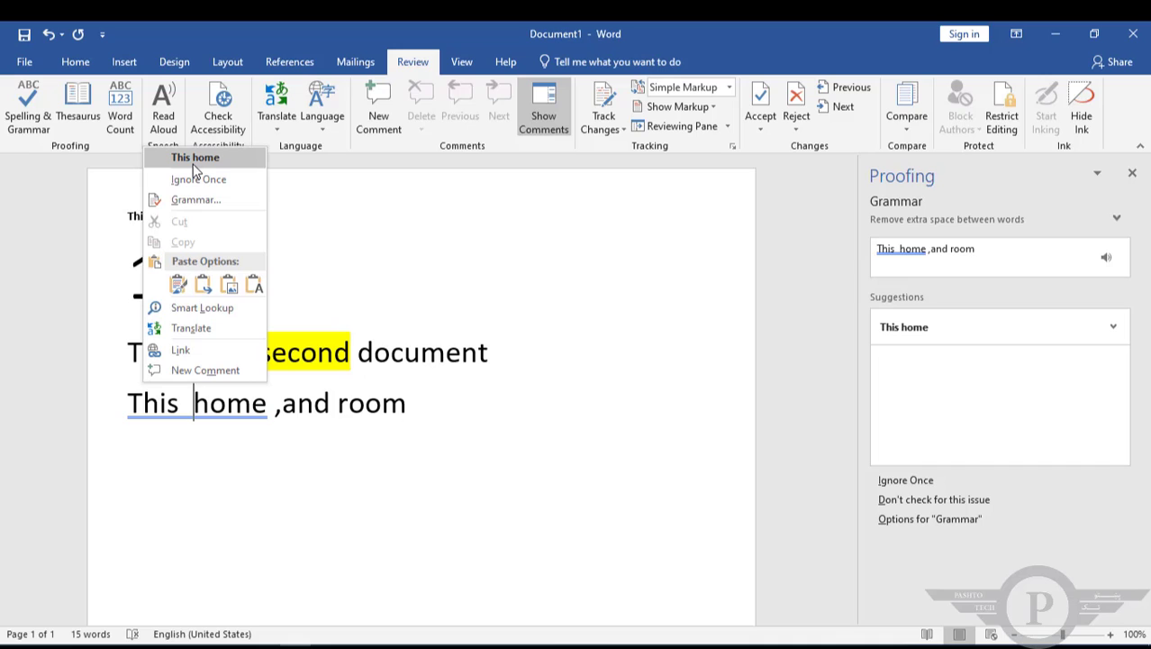
left_click(190, 412)
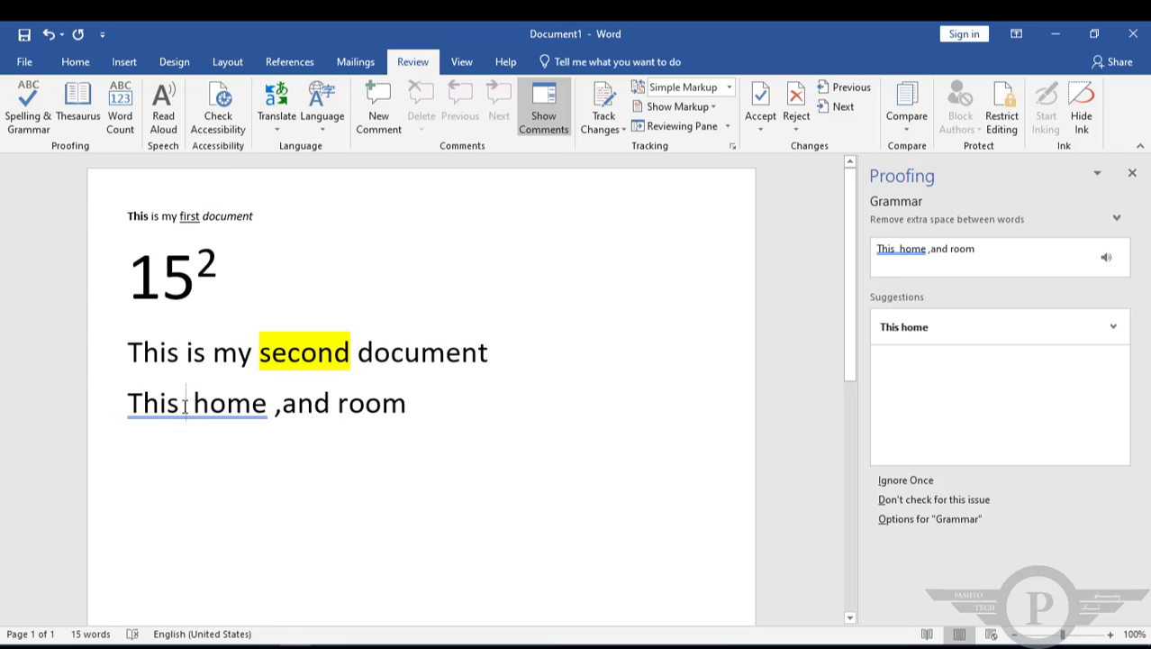
right_click(185, 405)
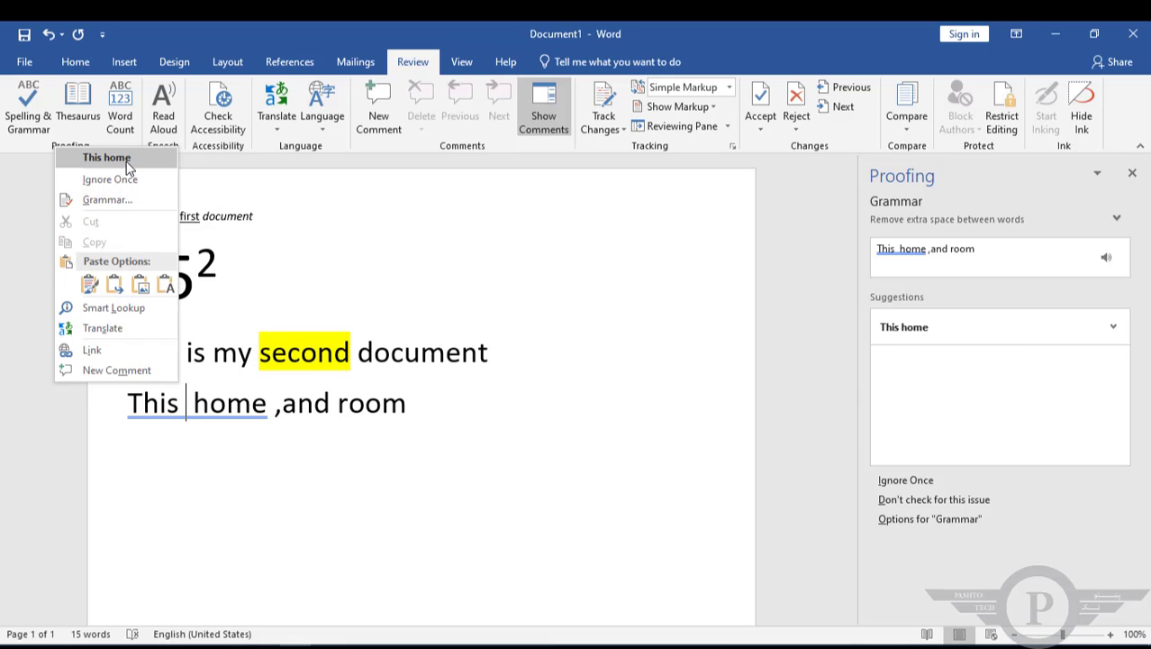
left_click(1138, 179)
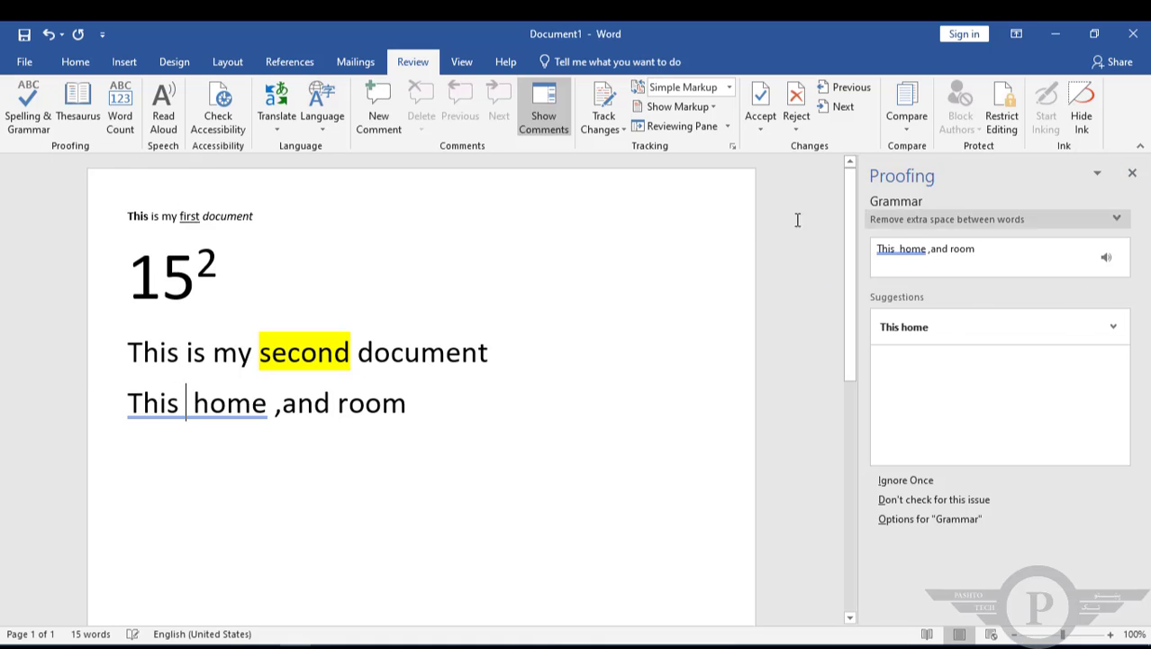
- Rerun the spelling and grammar check and accept the corrections "This home" and "home, and" in the last line
left_click(1133, 173)
left_click(26, 103)
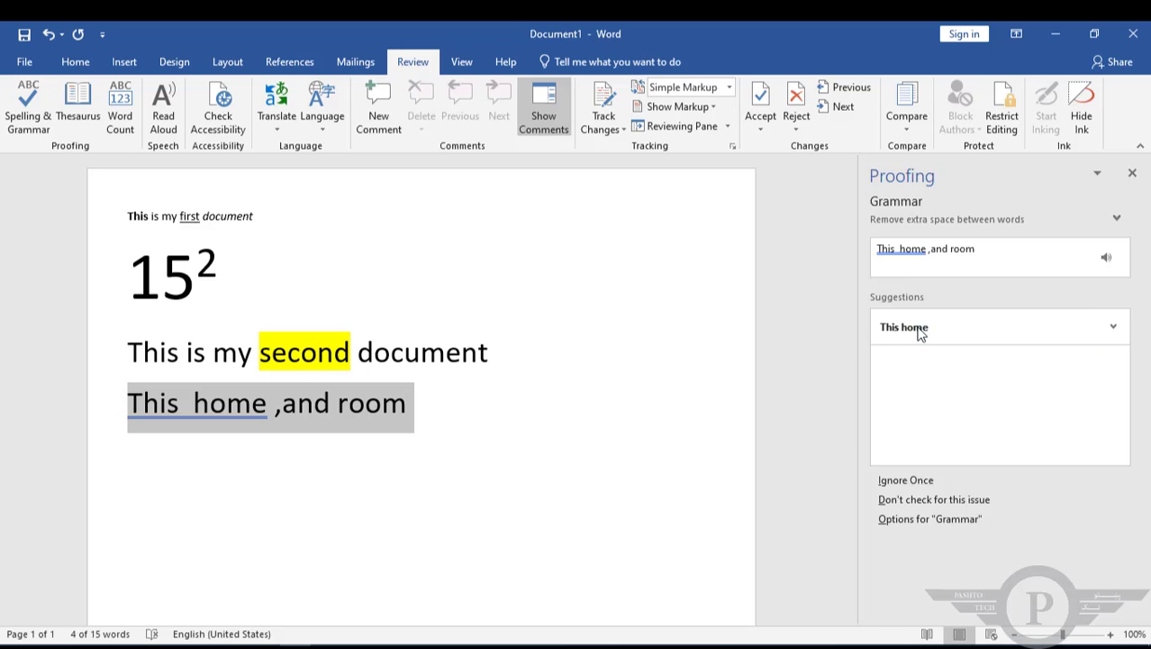
left_click(919, 329)
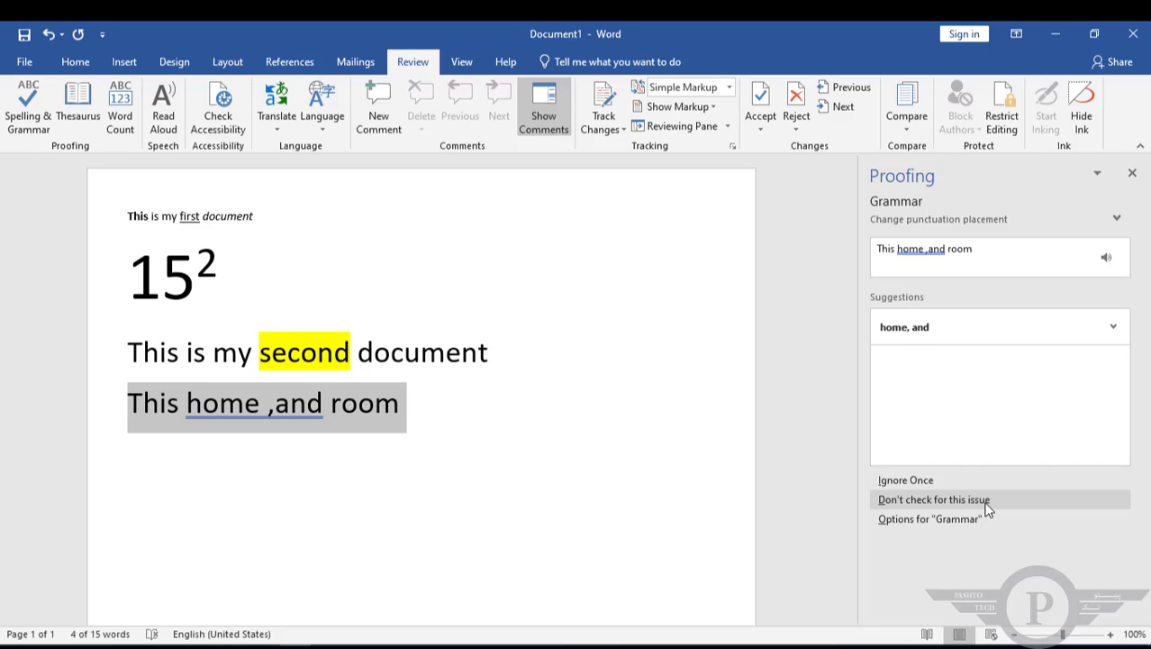
left_click(899, 326)
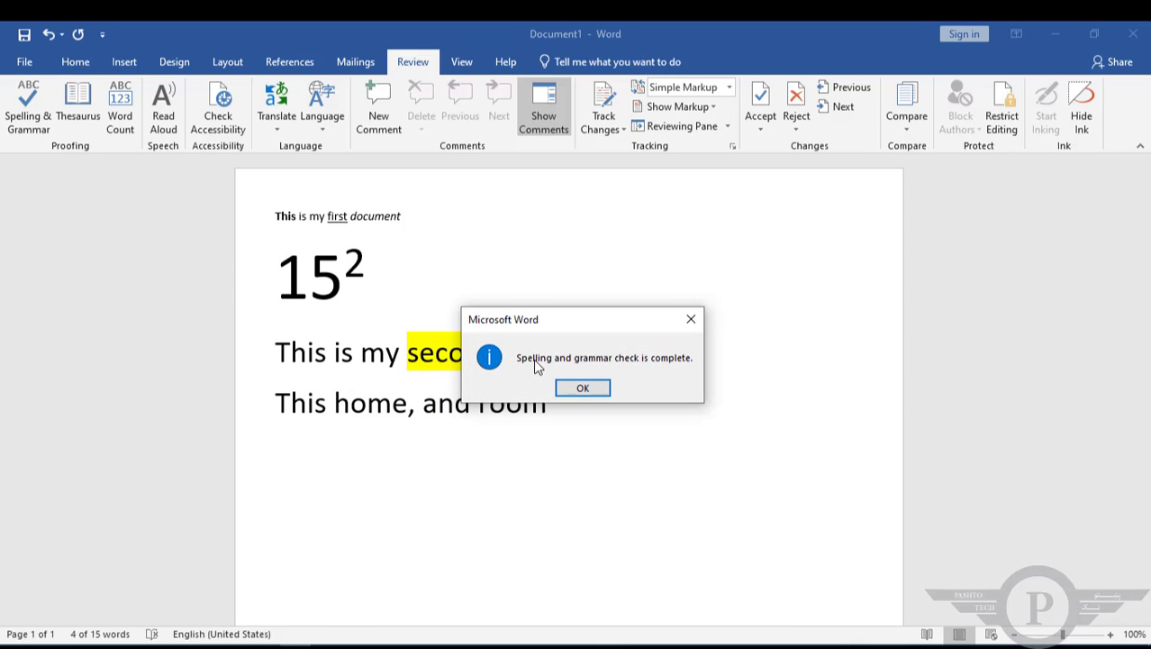
left_click(583, 388)
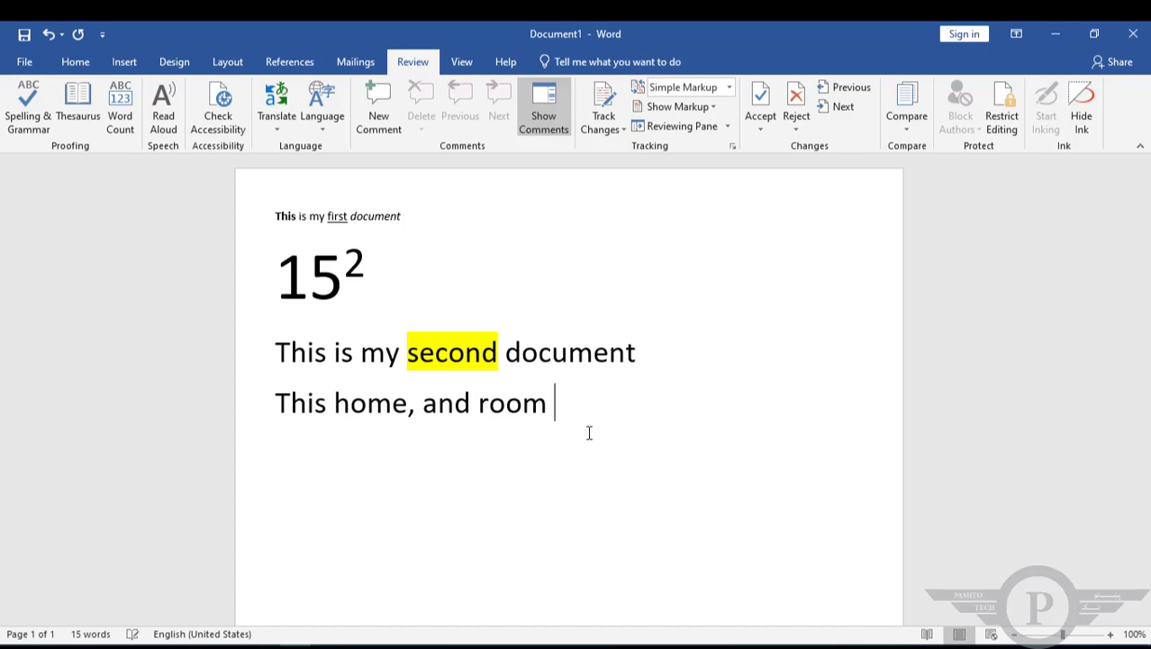
- Add a period after the space following "room", start a new line and place the cursor before the period
type(".")
key("Return")
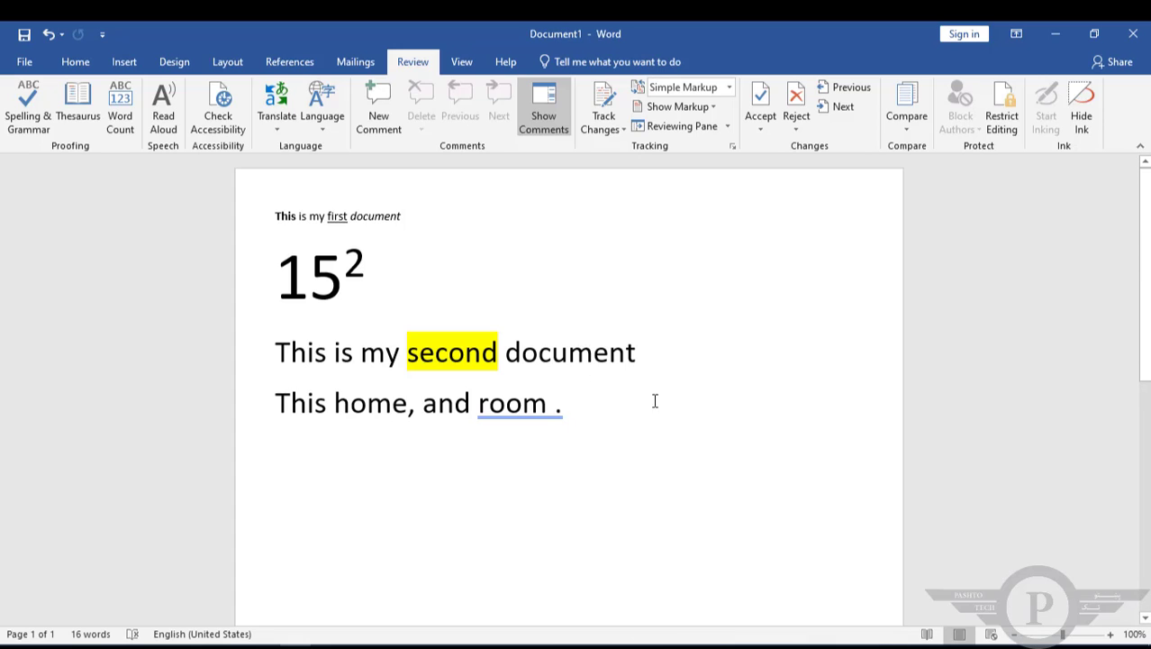
left_click(556, 407)
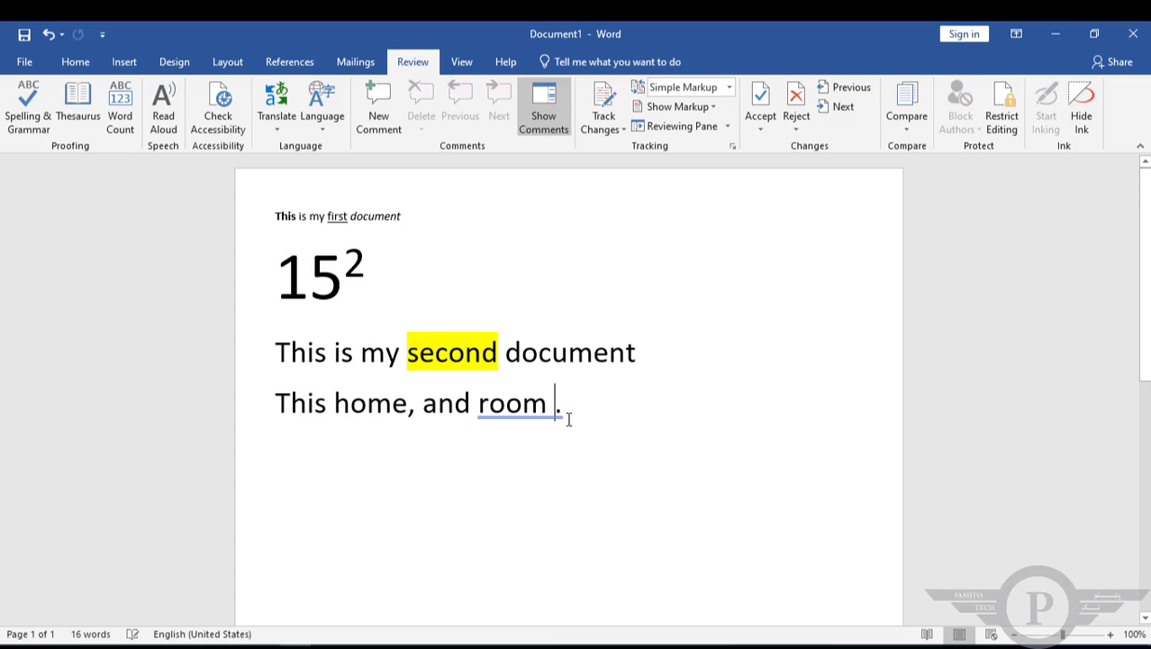